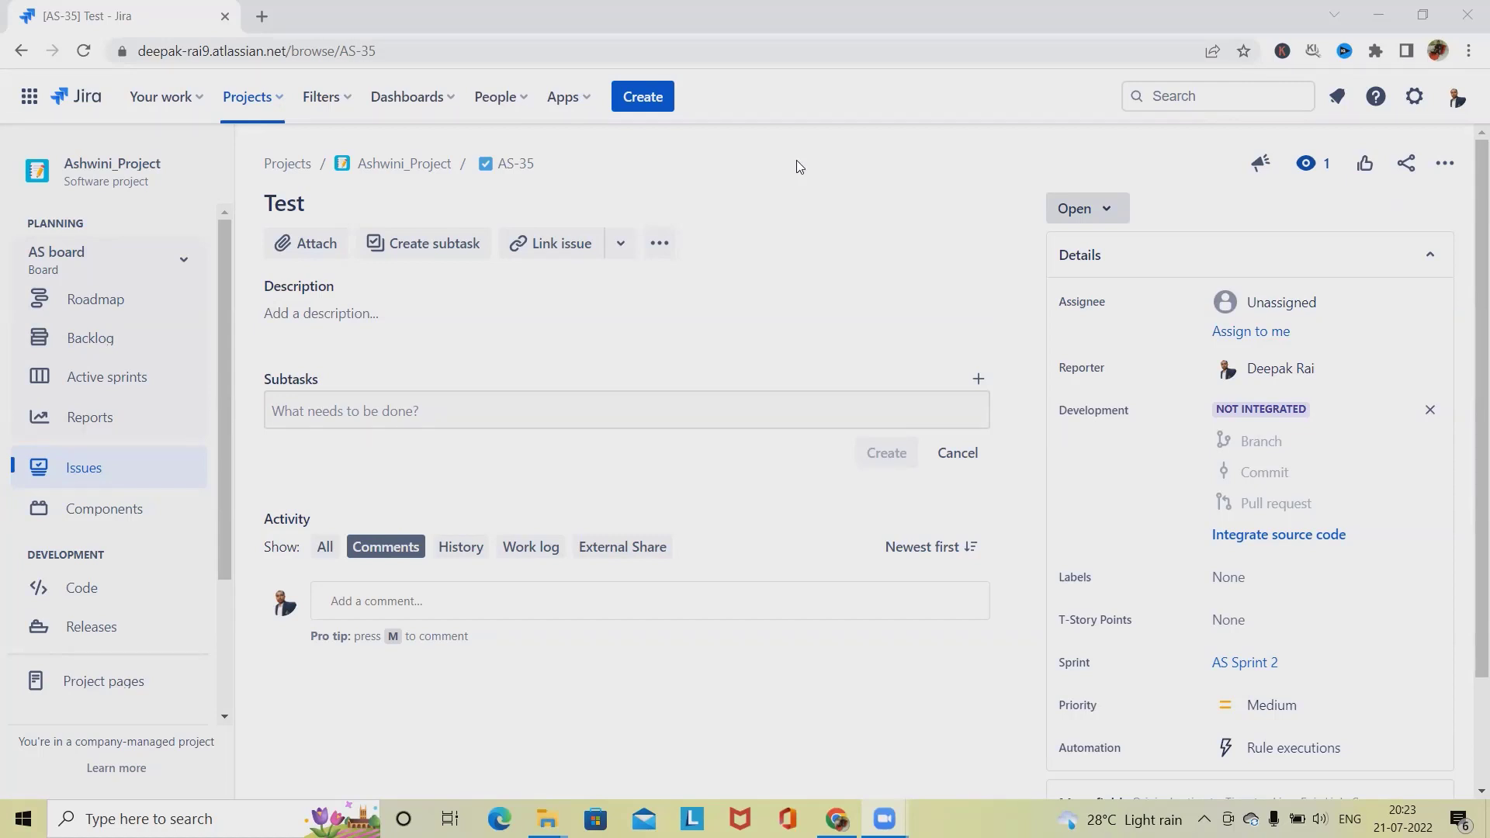
- Create the task 'This is a new task' (AS-36) and open its issue page
click(635, 99)
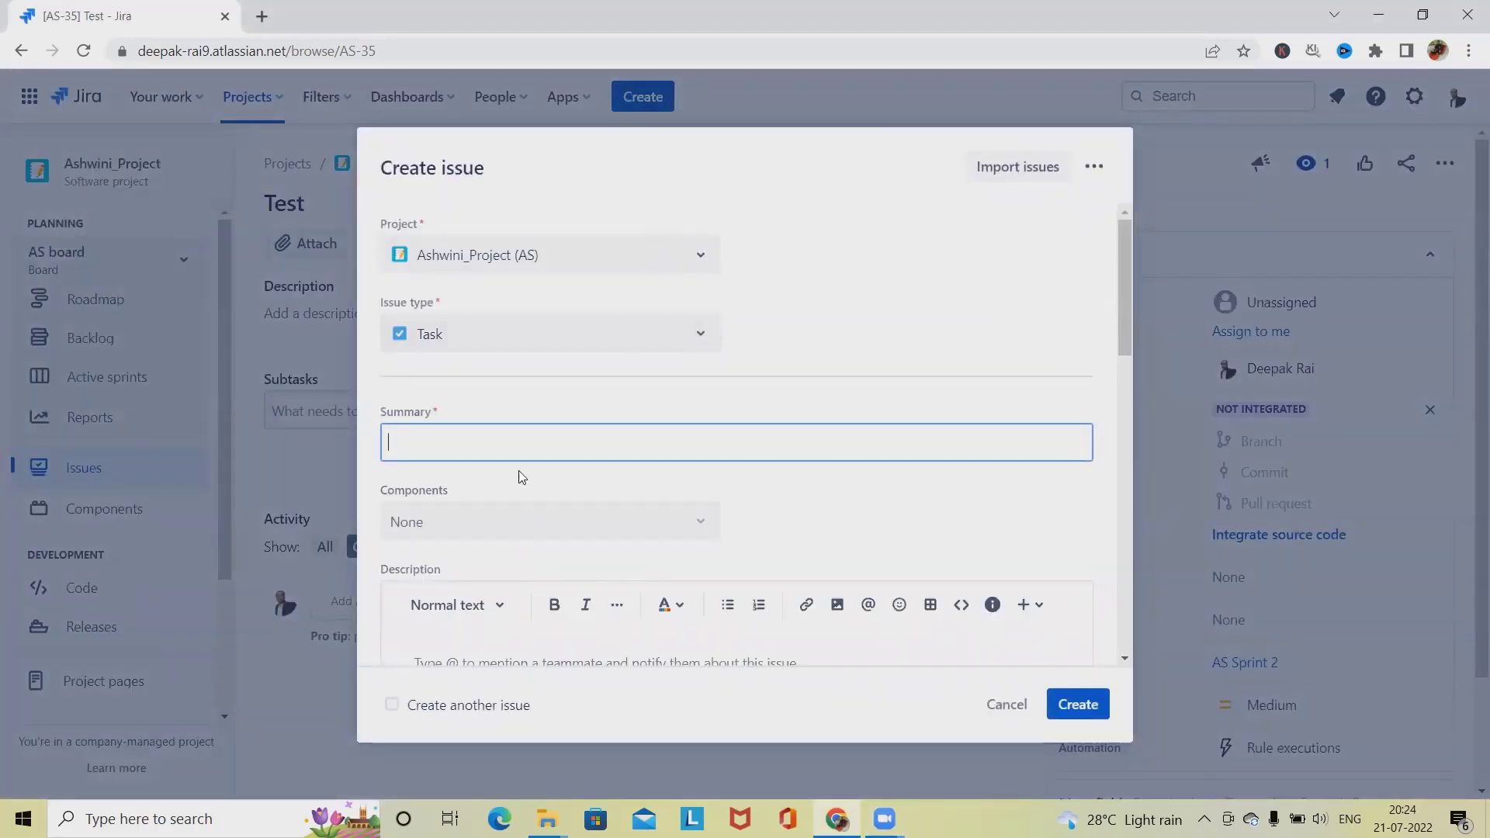
text(Th)
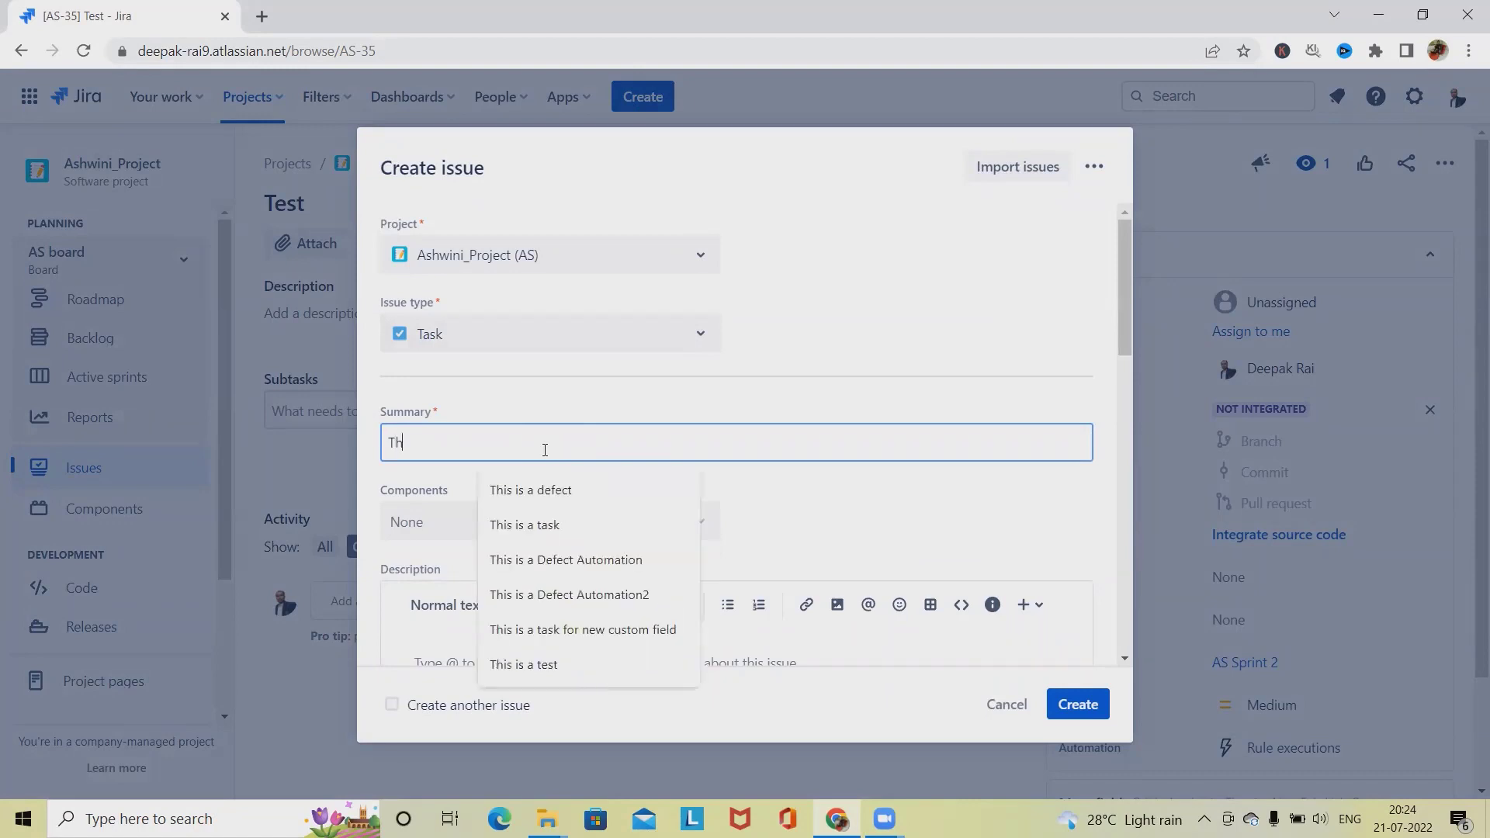
text(is is a new task)
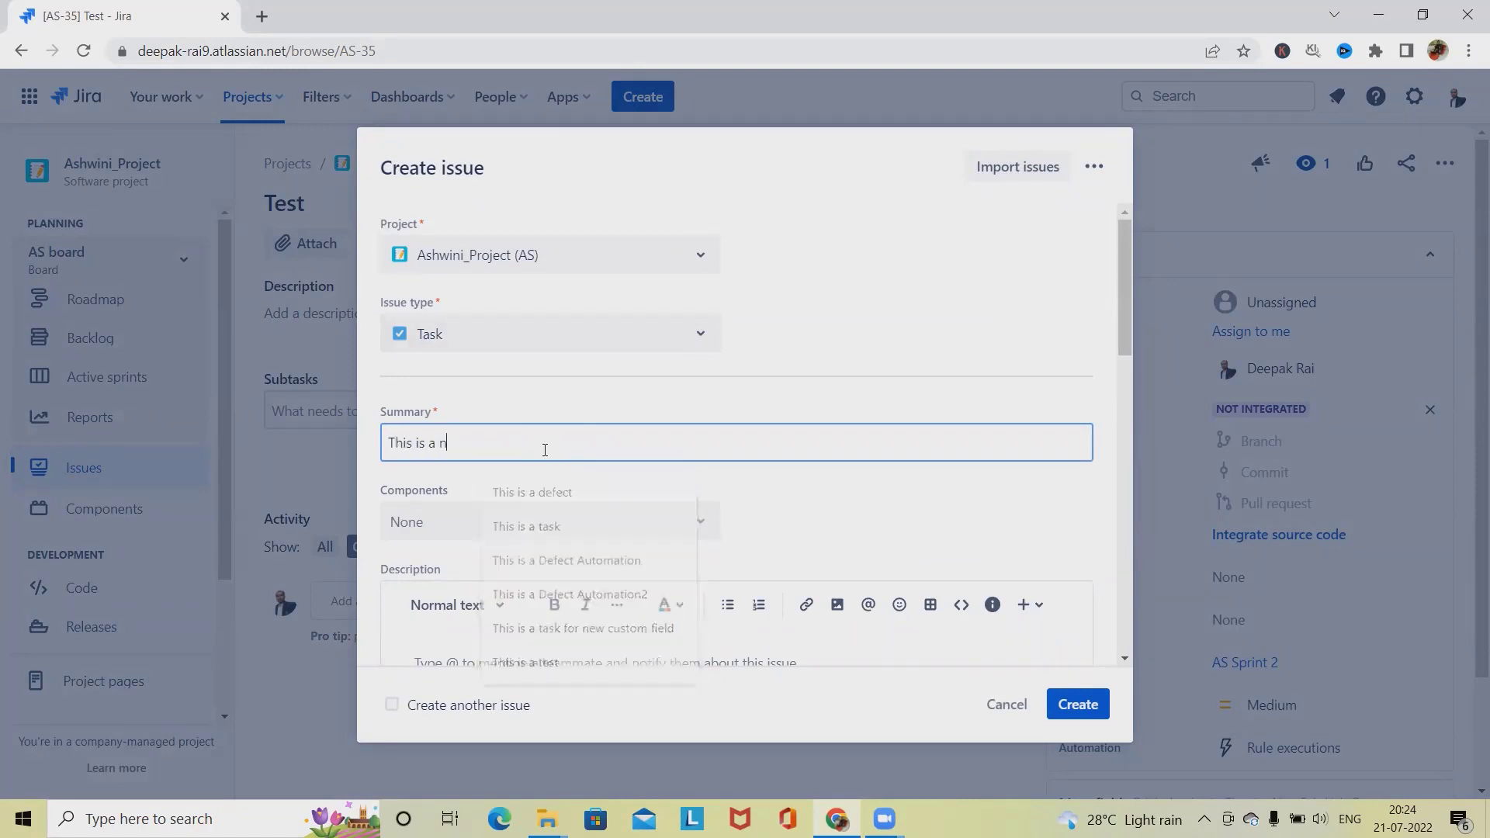
click(1077, 705)
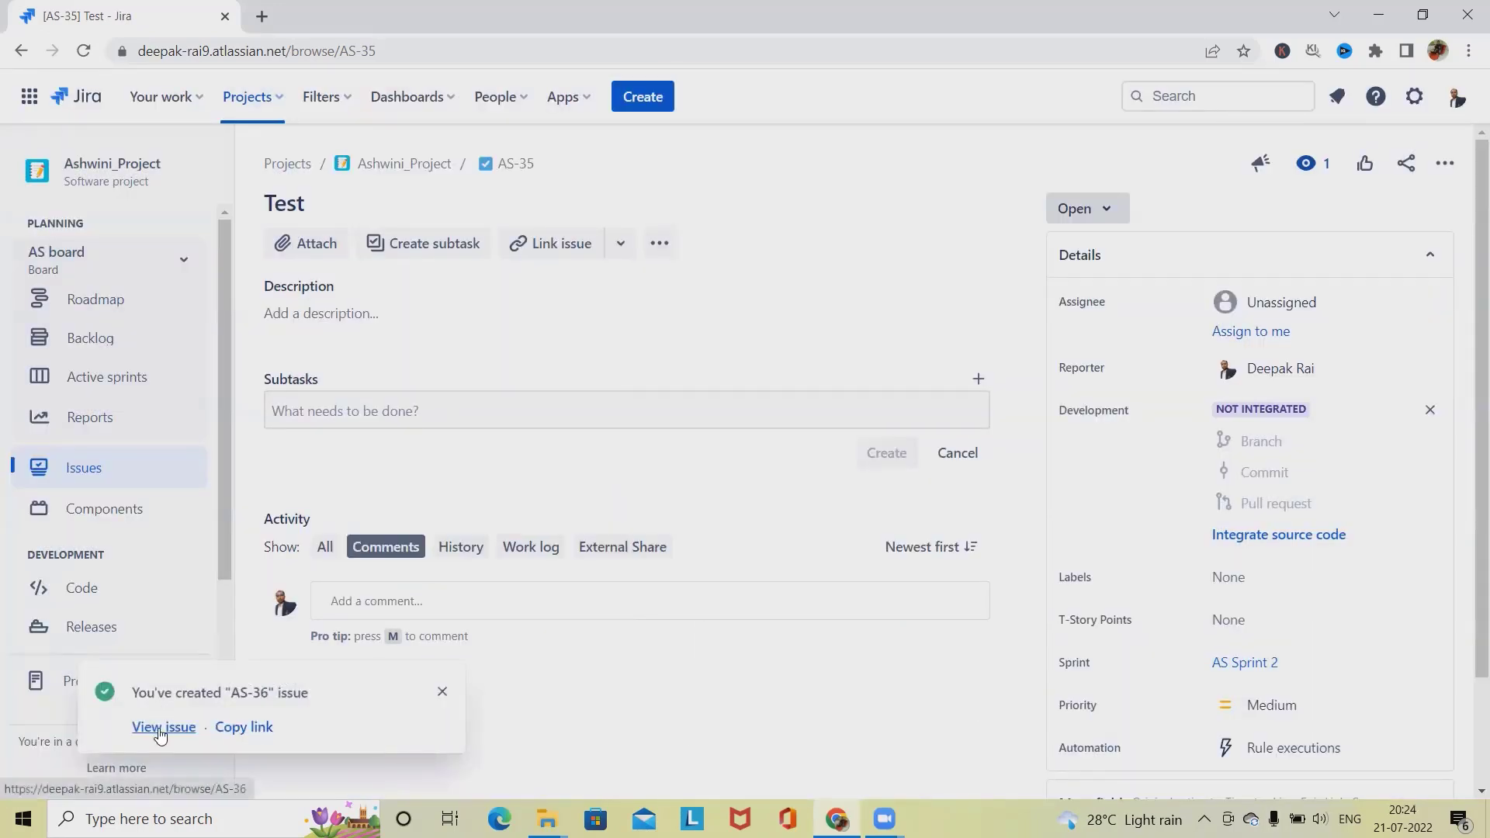
click(164, 728)
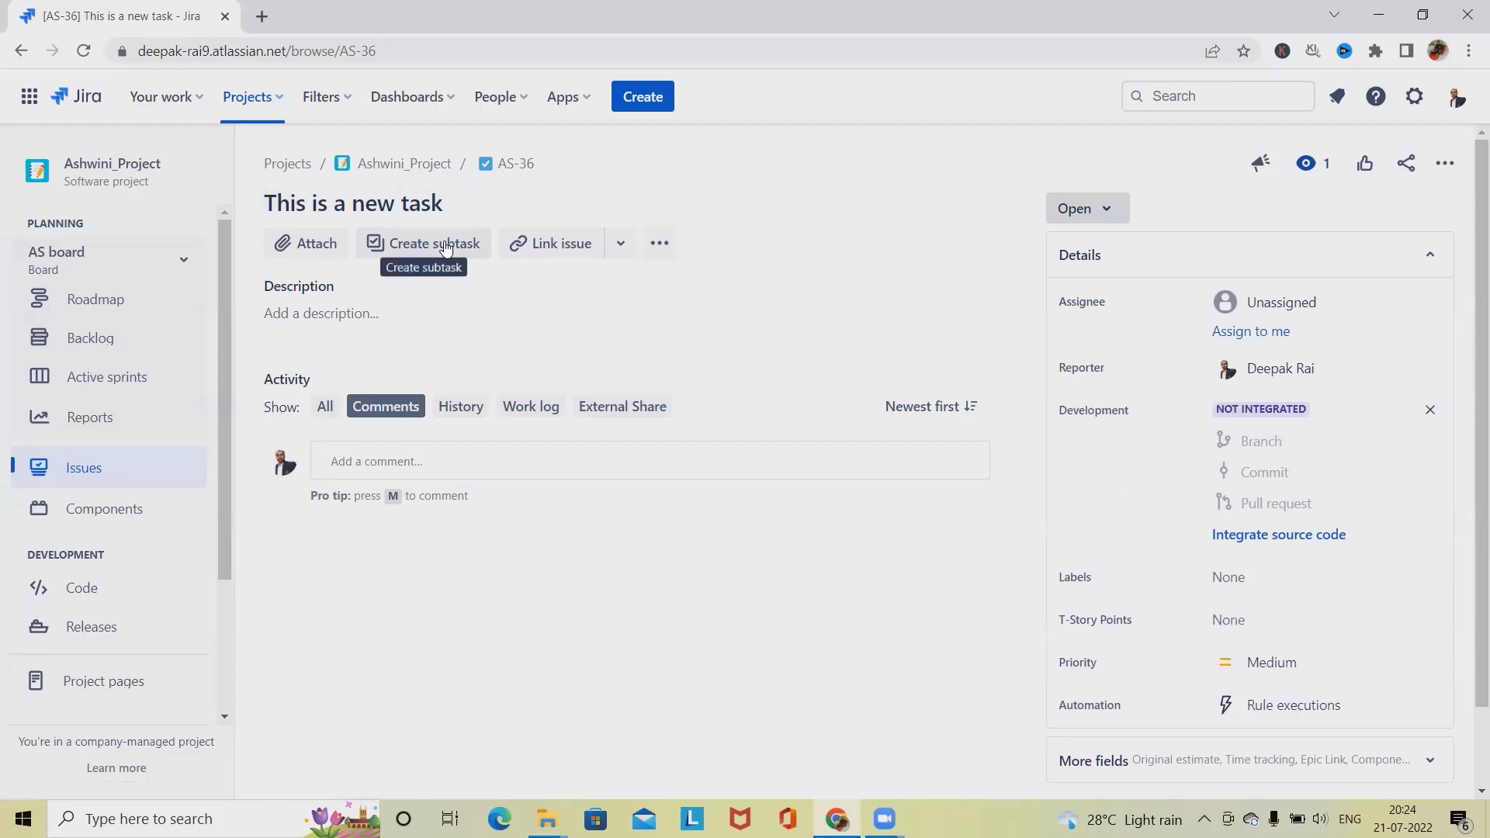
click(650, 105)
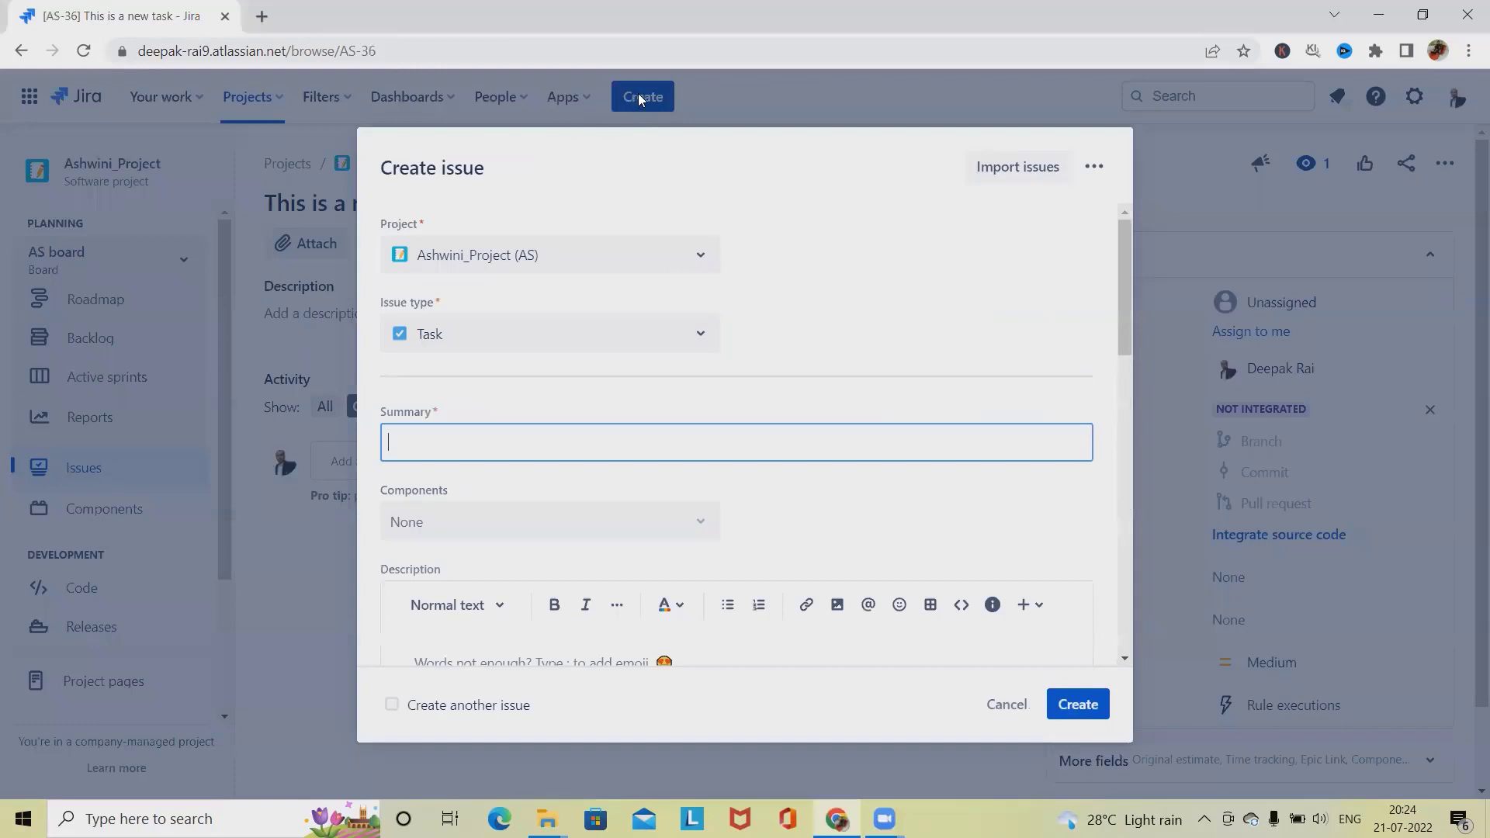
click(677, 336)
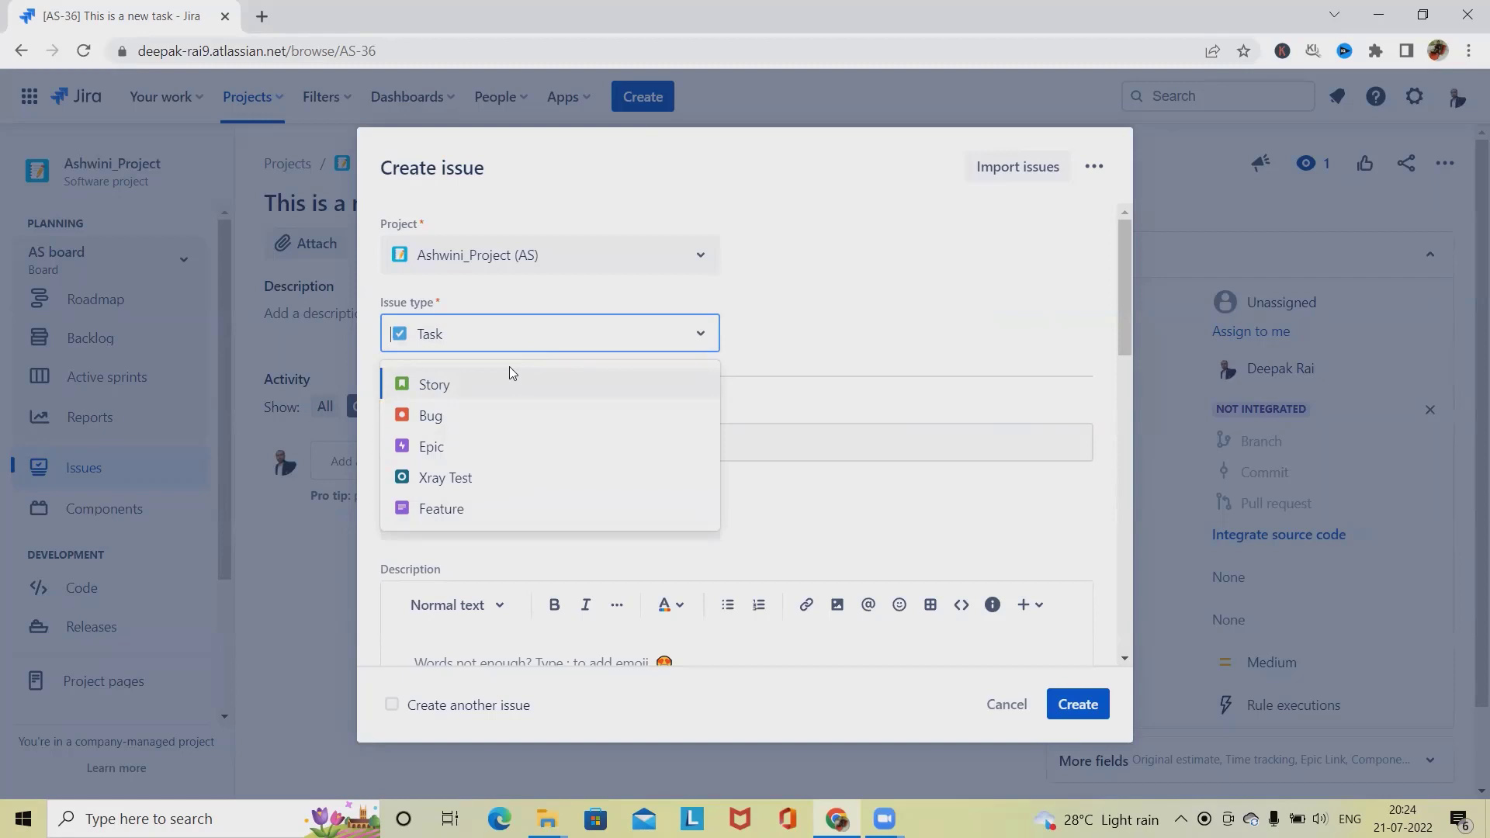
click(924, 273)
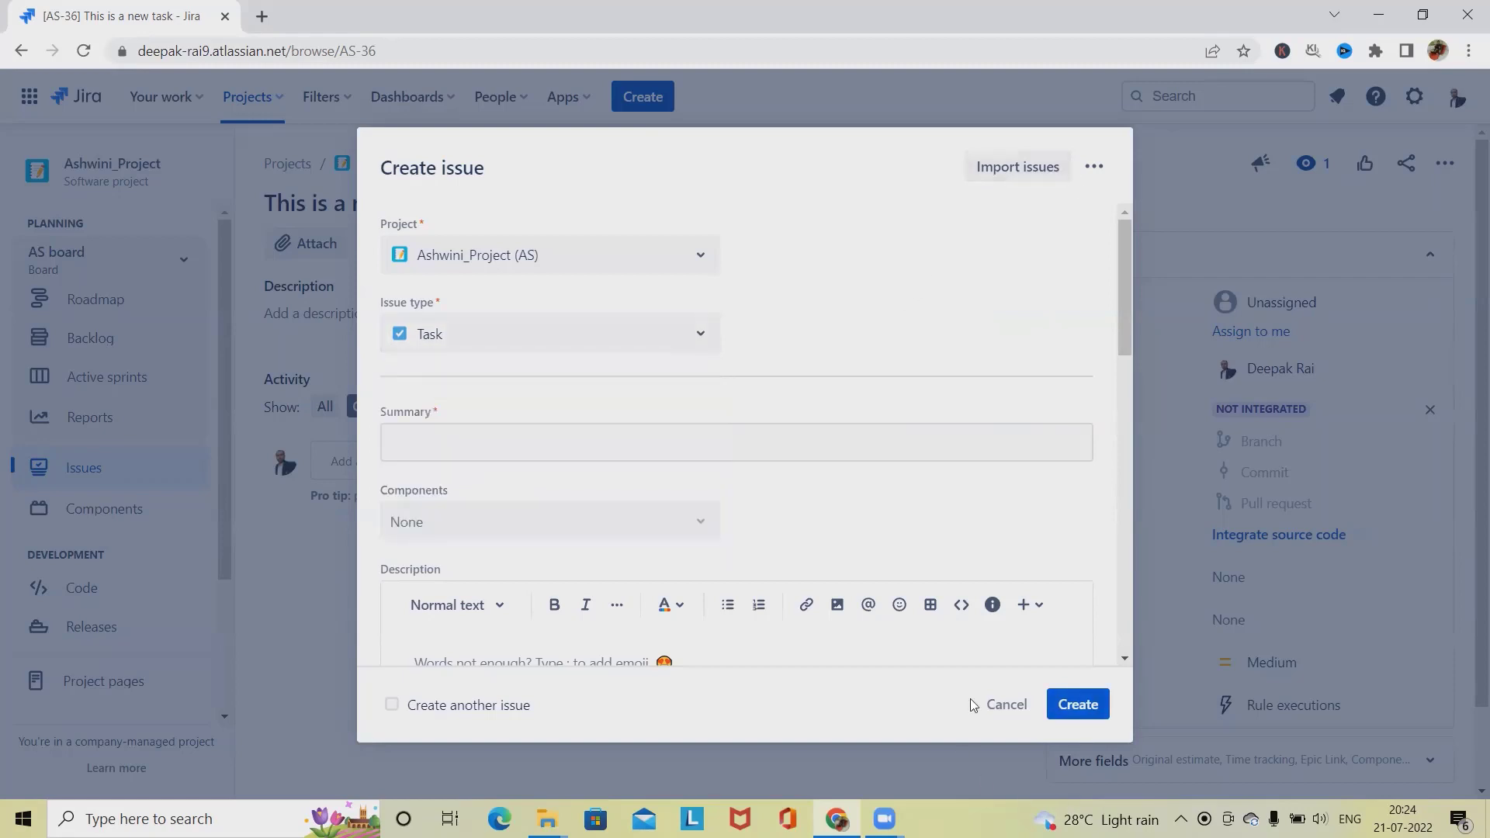
click(1003, 706)
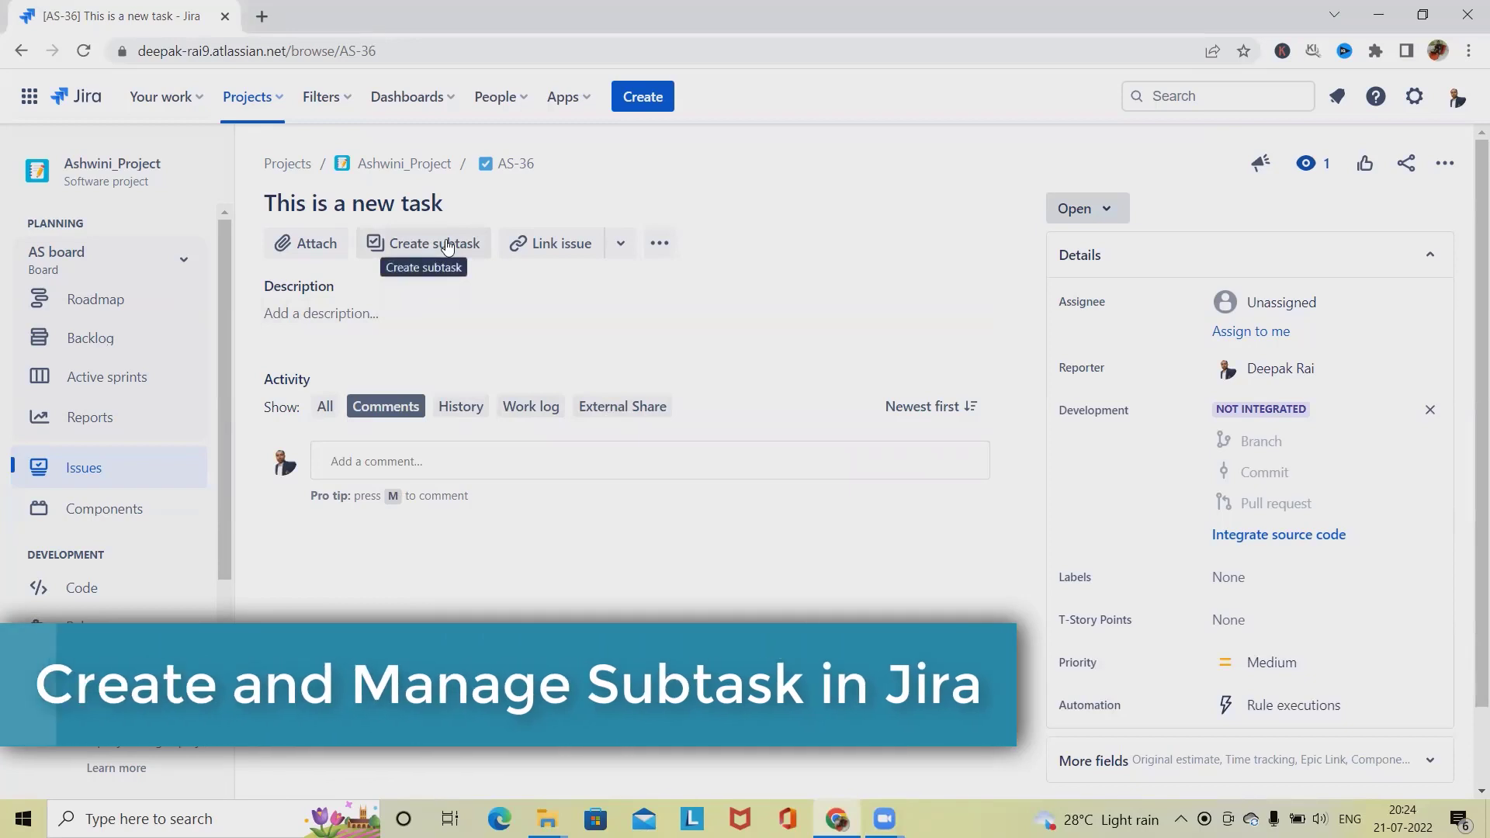
- Open an empty subtask entry and retitle task AS-36 to 'Deployment'
click(461, 253)
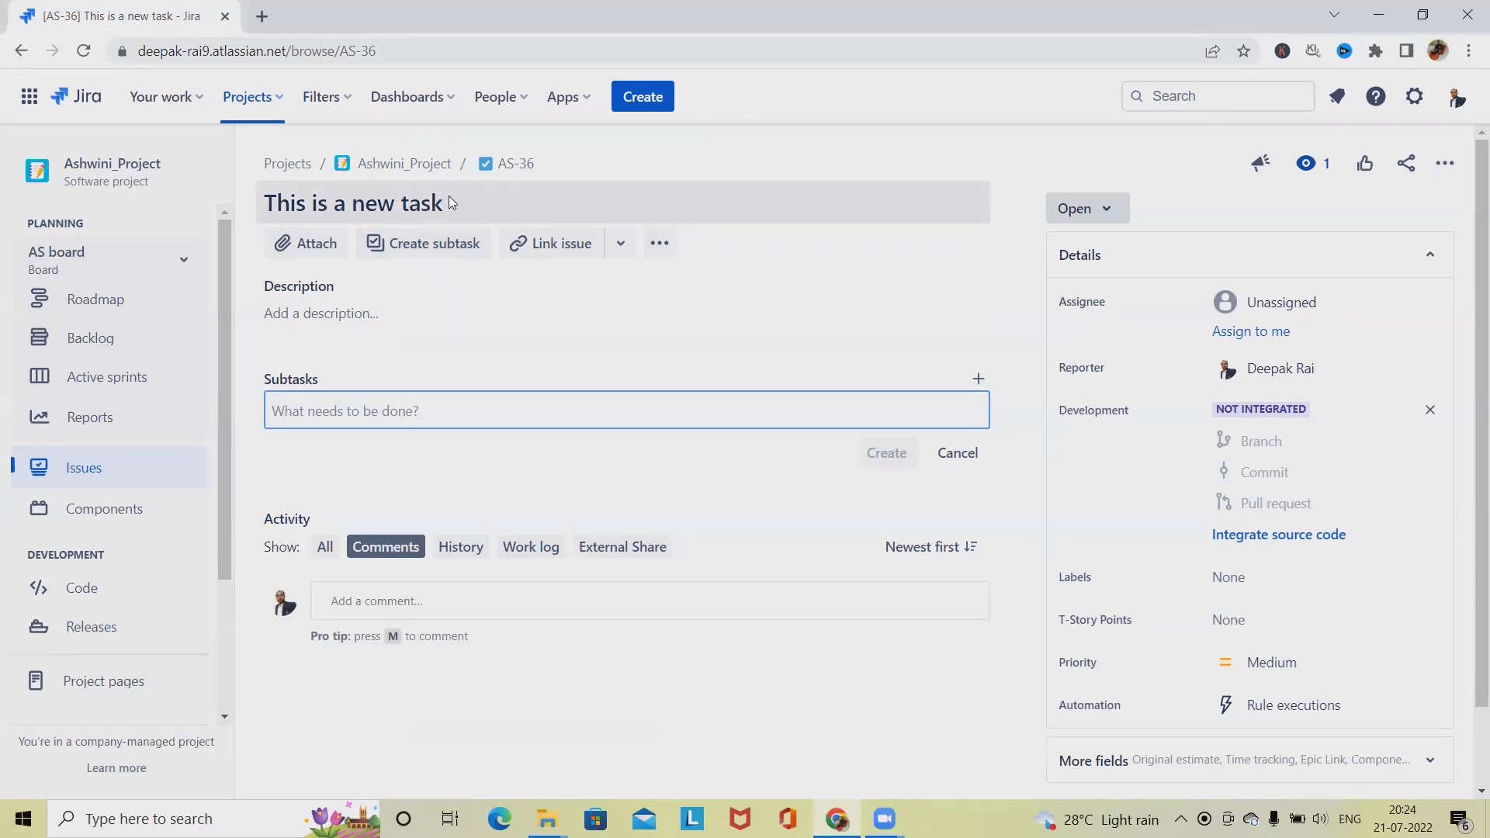
click(456, 201)
key(ctrl+a)
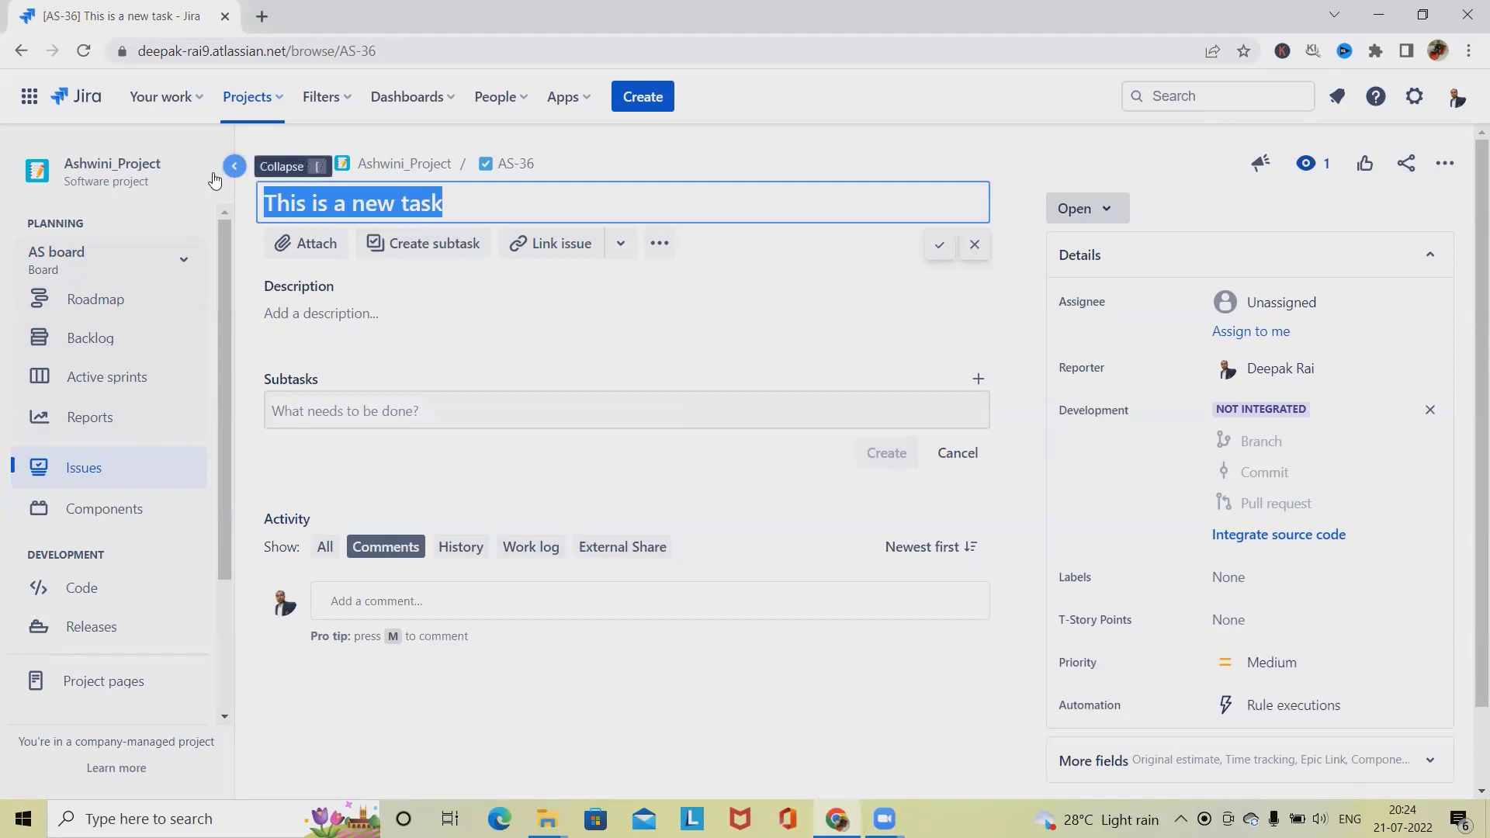
text(De)
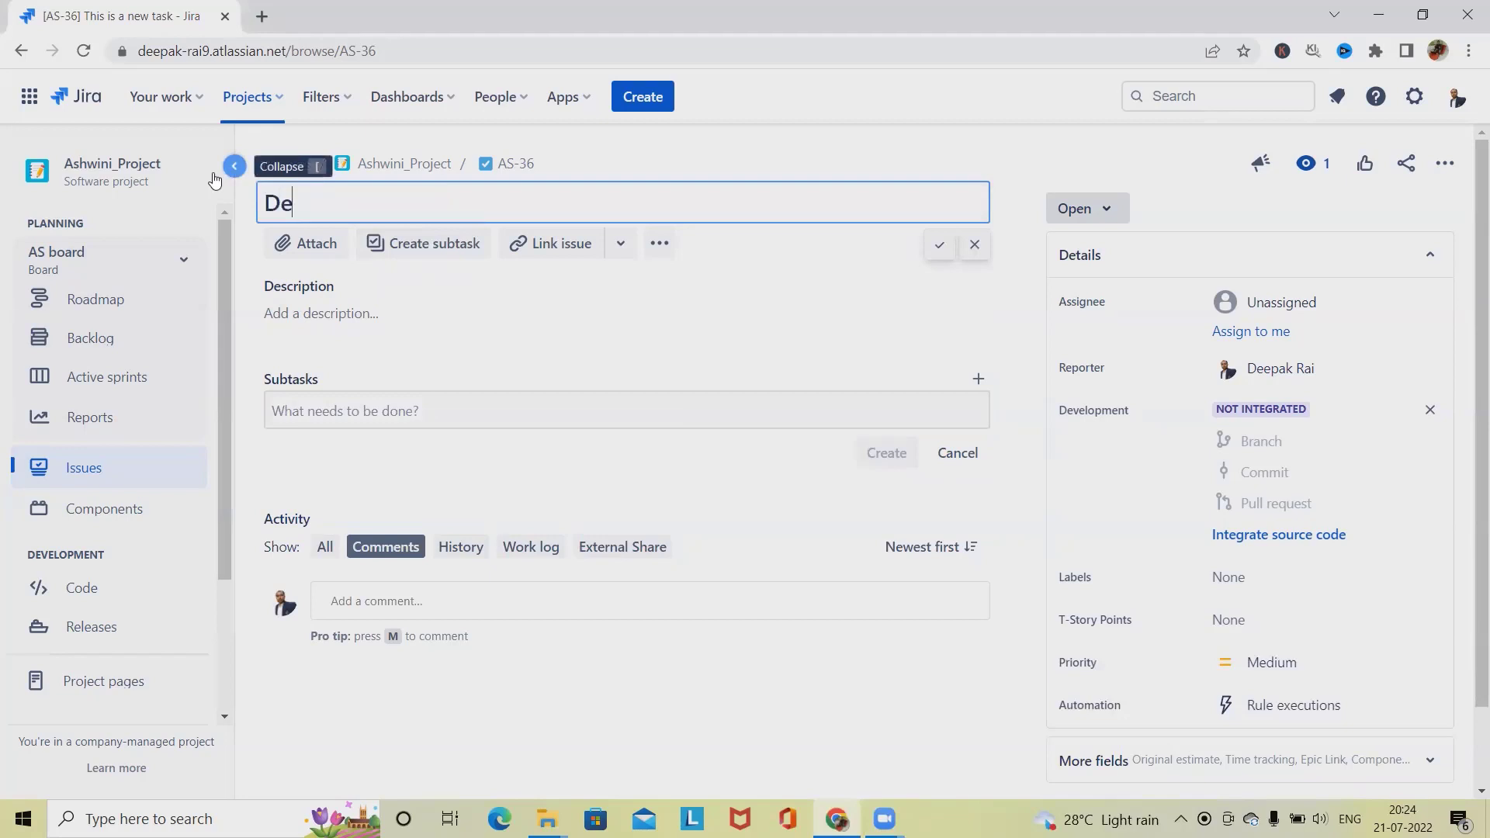
text(ployment)
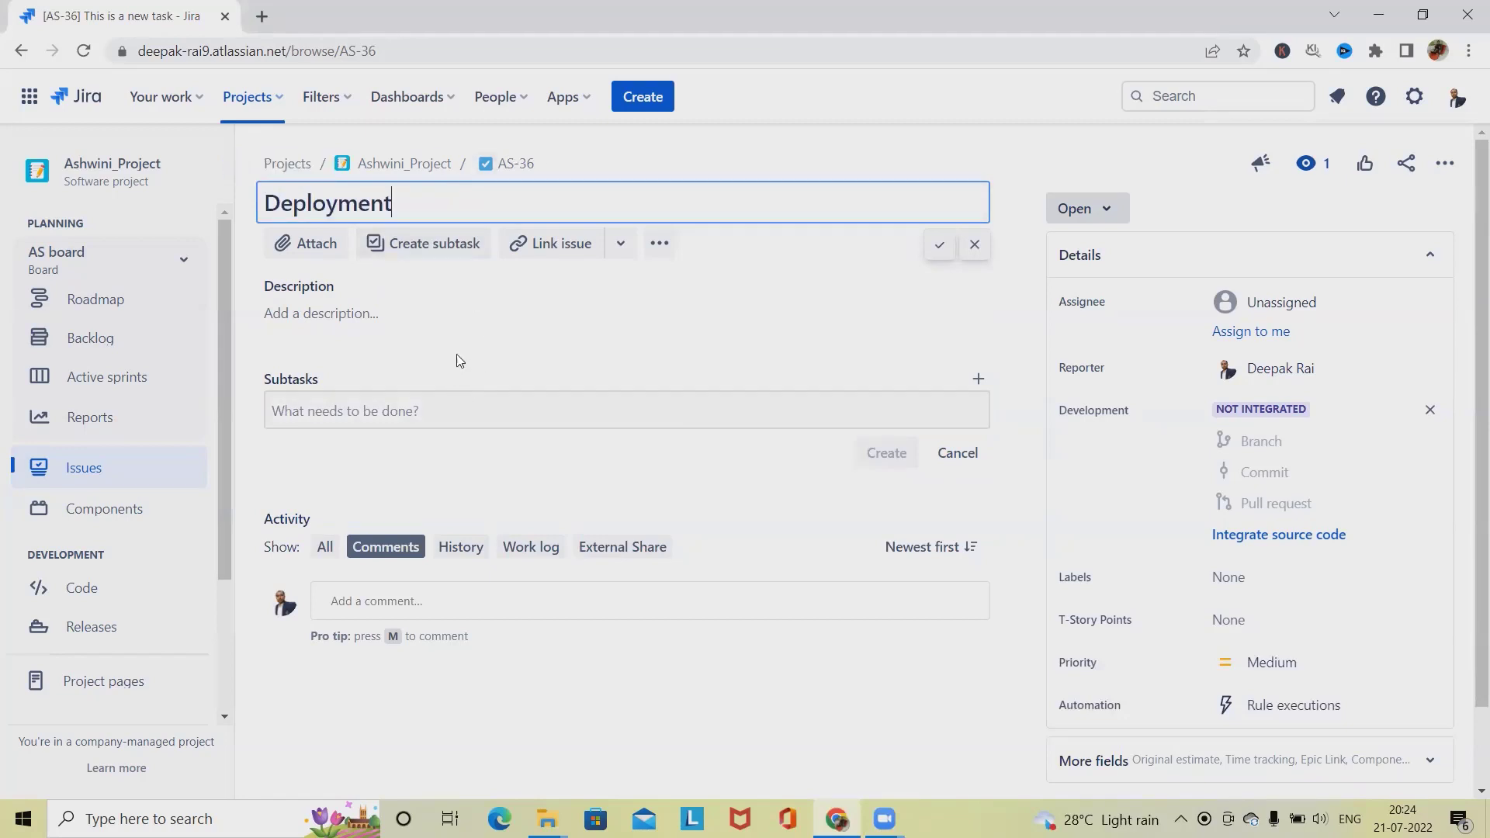
click(458, 356)
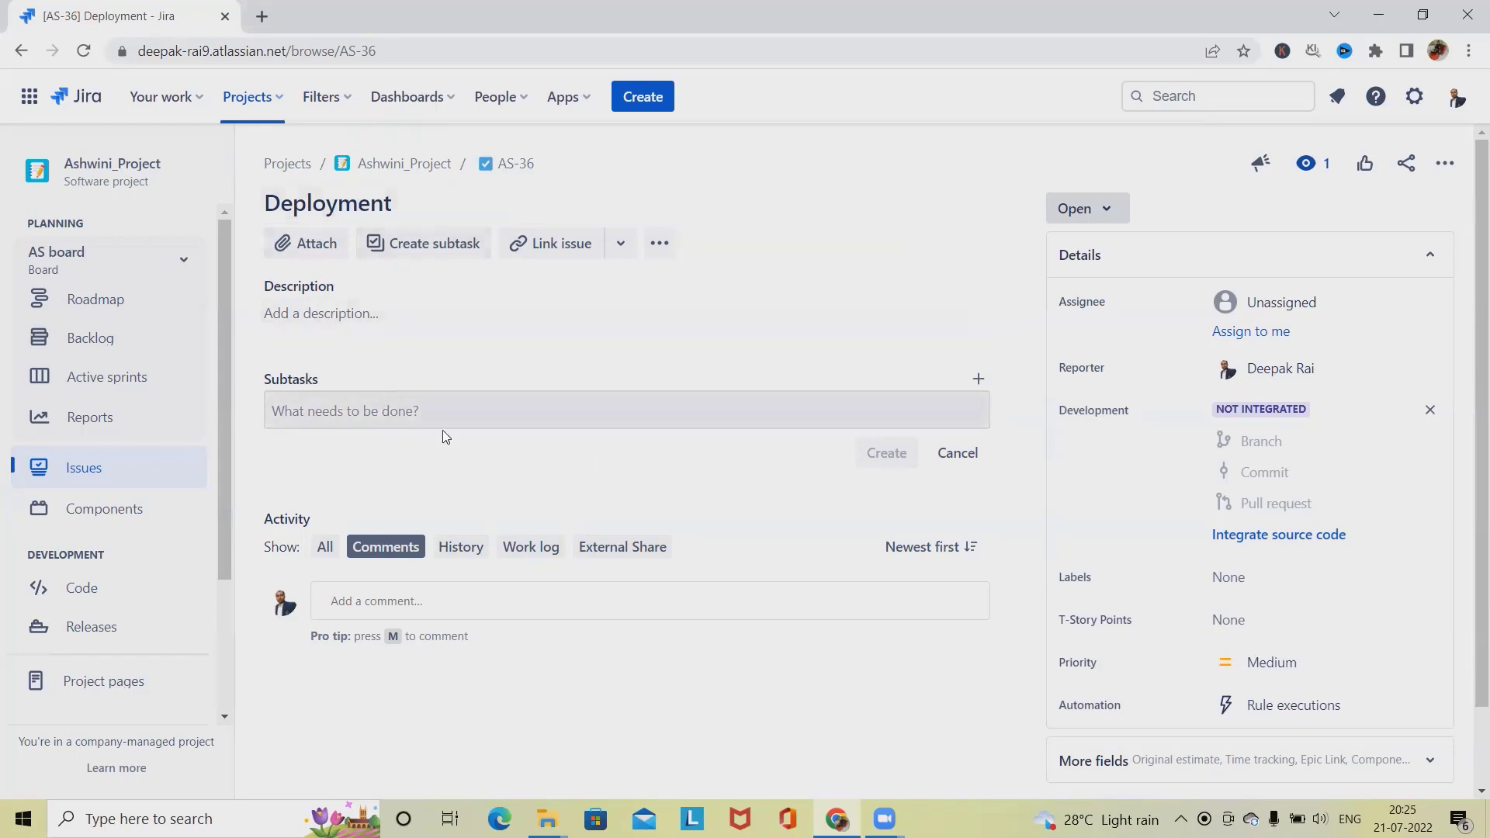
- Add the subtask 'Deployment on Server 1' (AS-37)
click(437, 408)
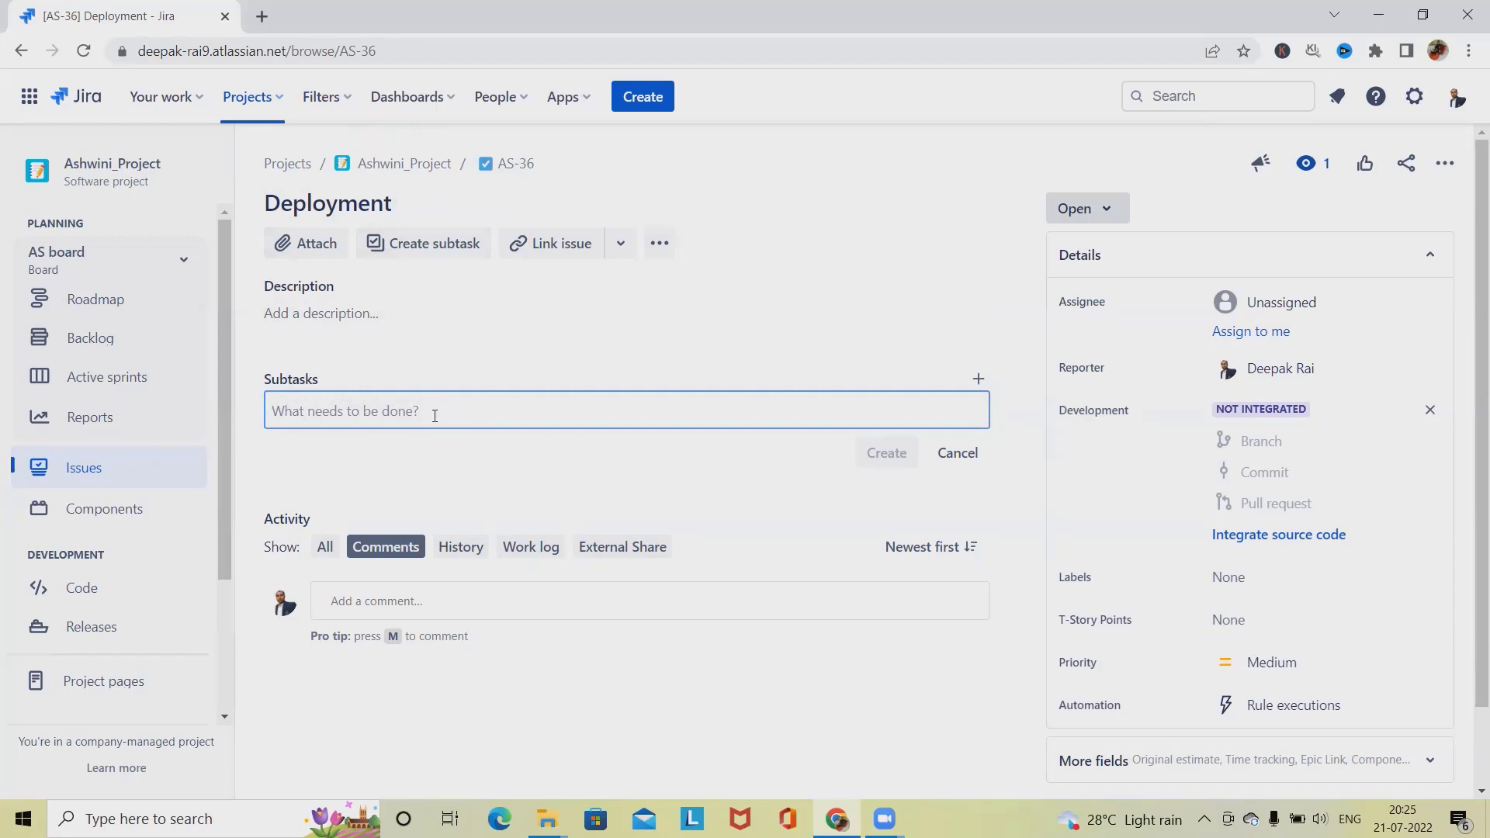
text(Deploy)
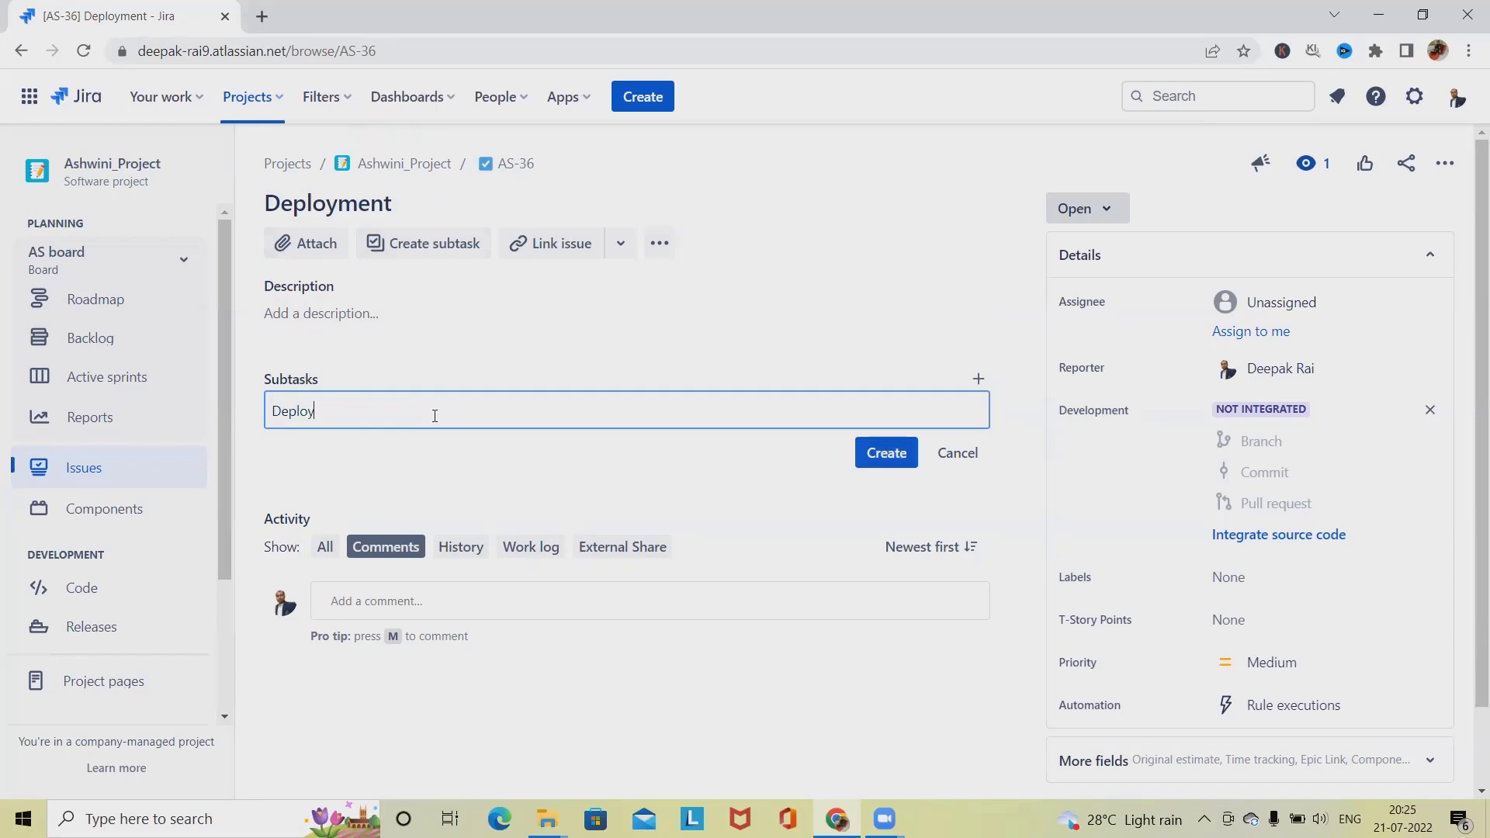
text(ment on Server 1)
click(879, 464)
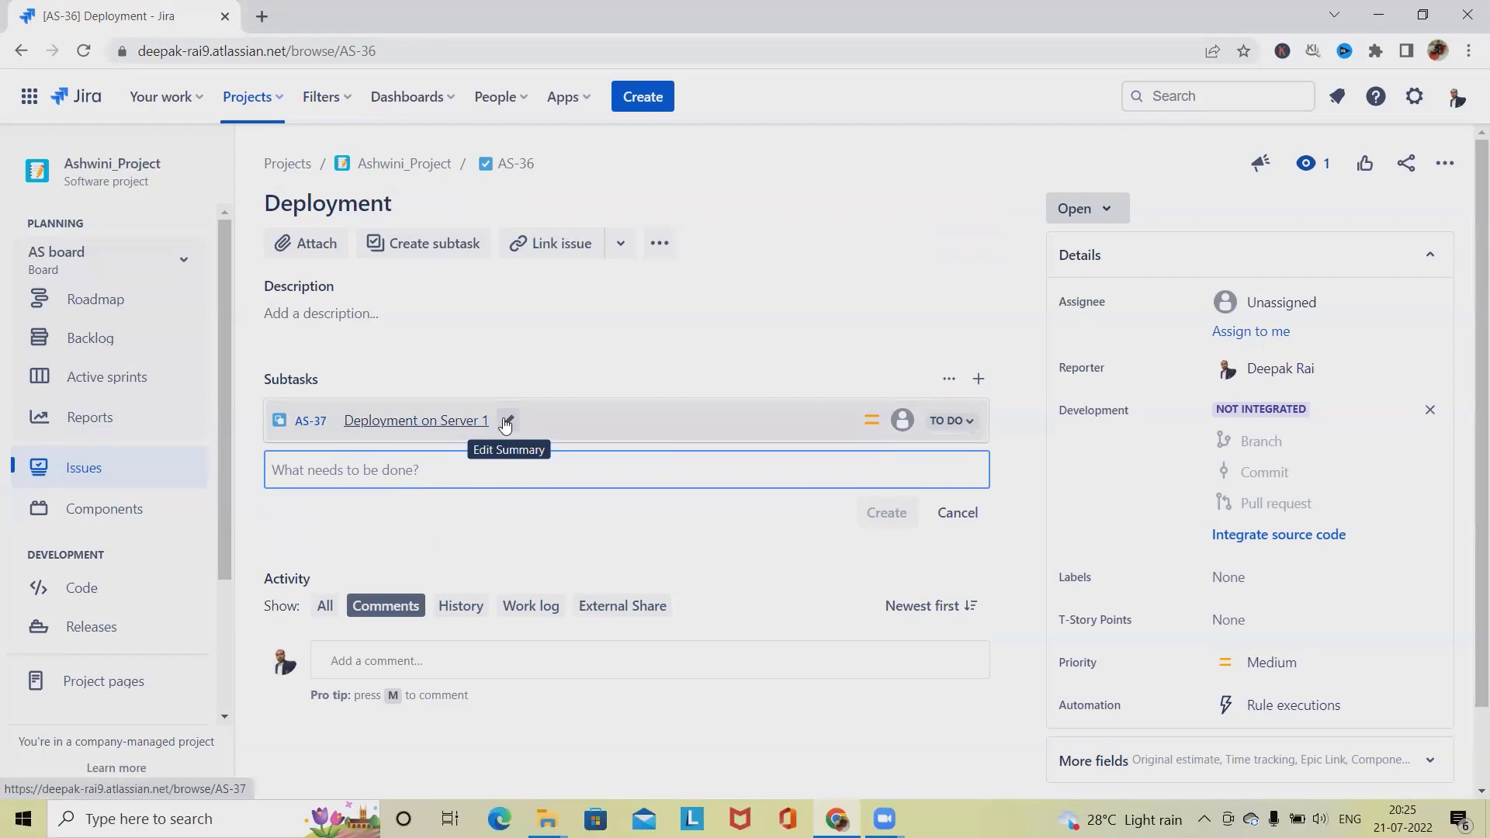
click(788, 379)
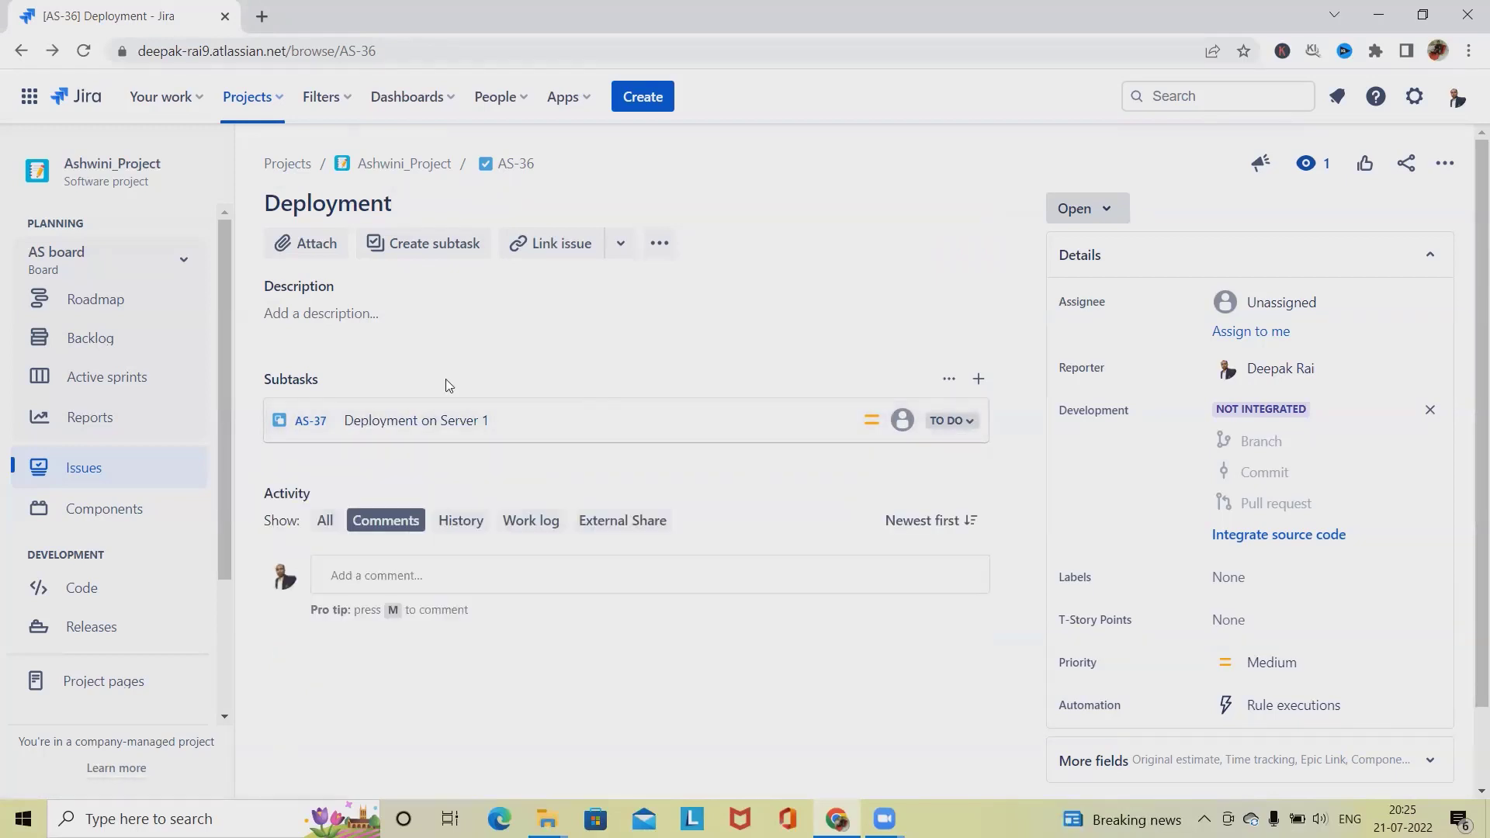
- Add subtasks 'Deployment on Server 2' and 'Deployment on Server 3' (AS-38, AS-39)
click(978, 378)
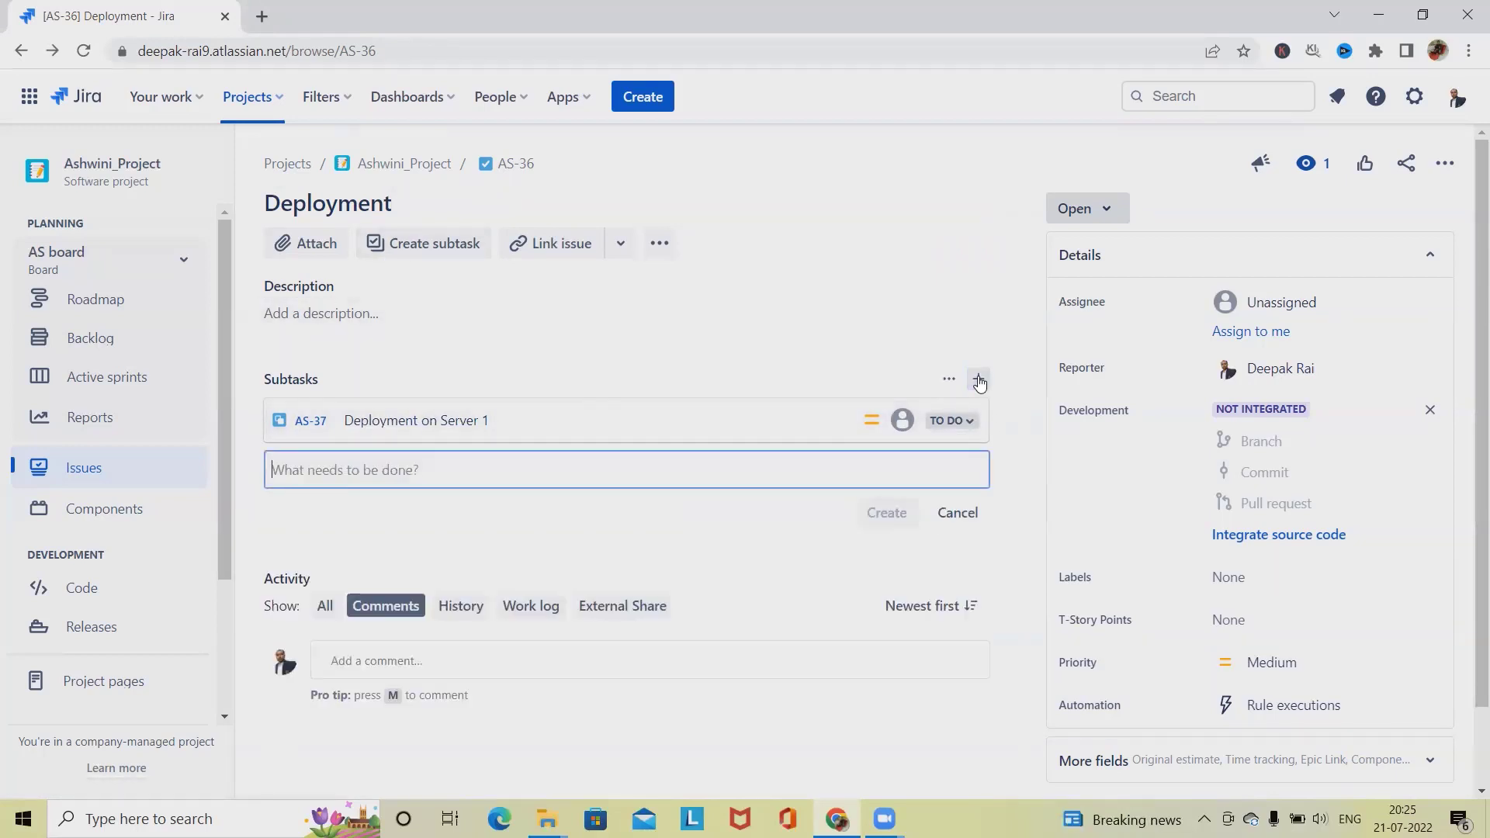
text(Deployment on Server 1)
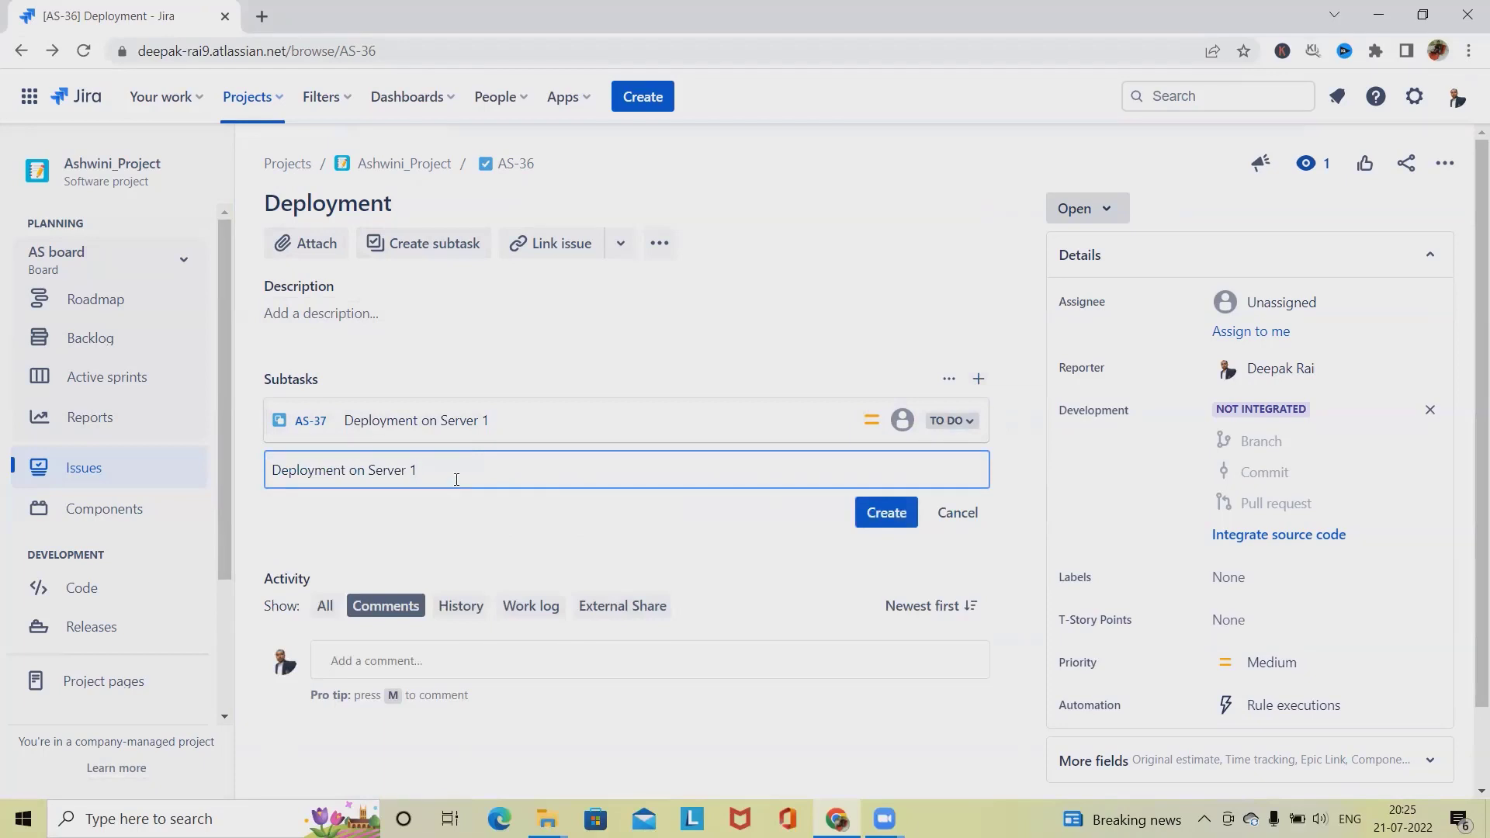
key(BackSpace)
text(2)
click(892, 521)
text(Deployment on Server 1)
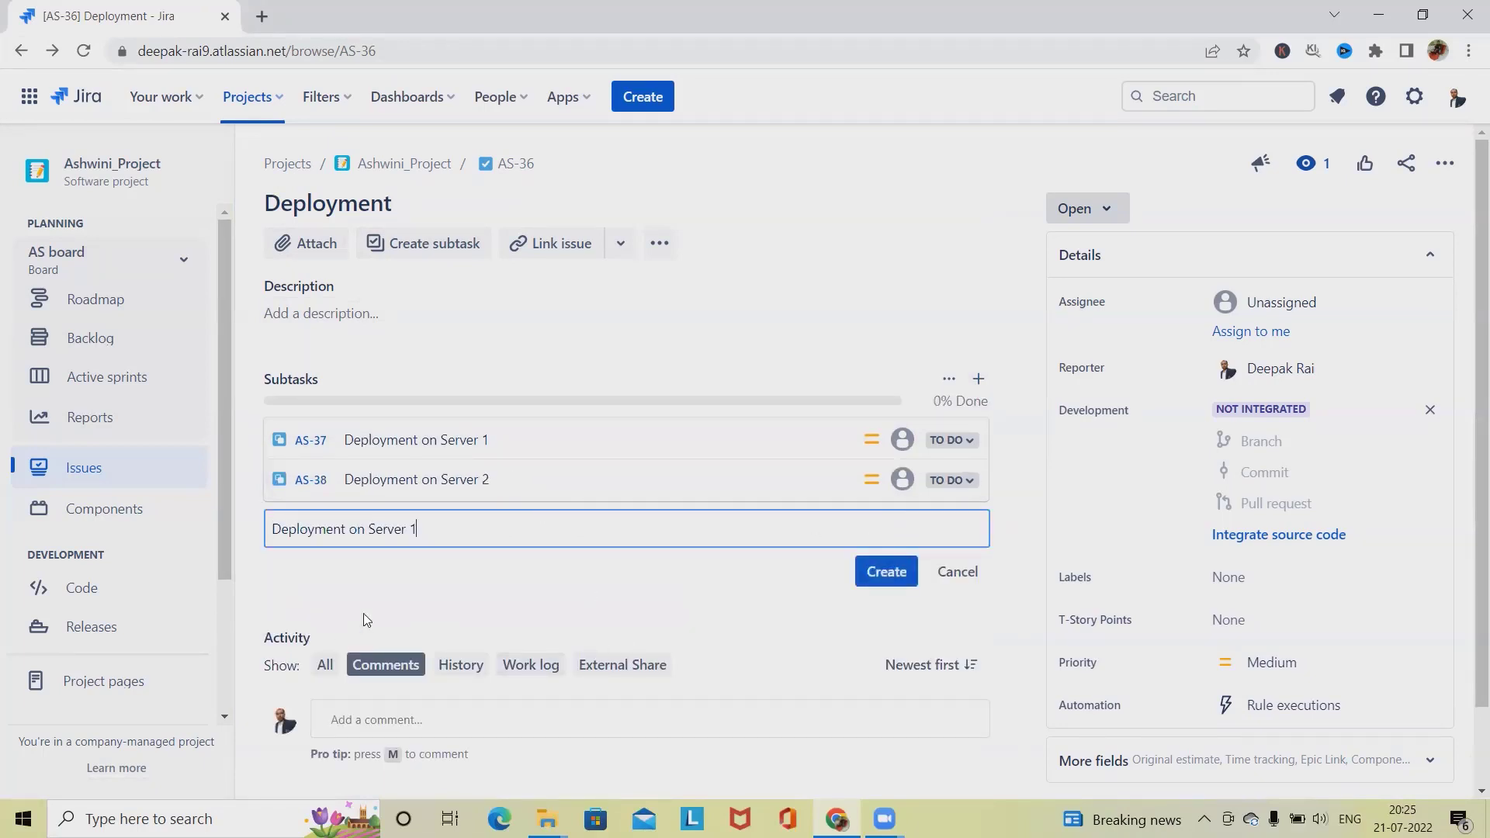
key(BackSpace)
text(3)
click(876, 584)
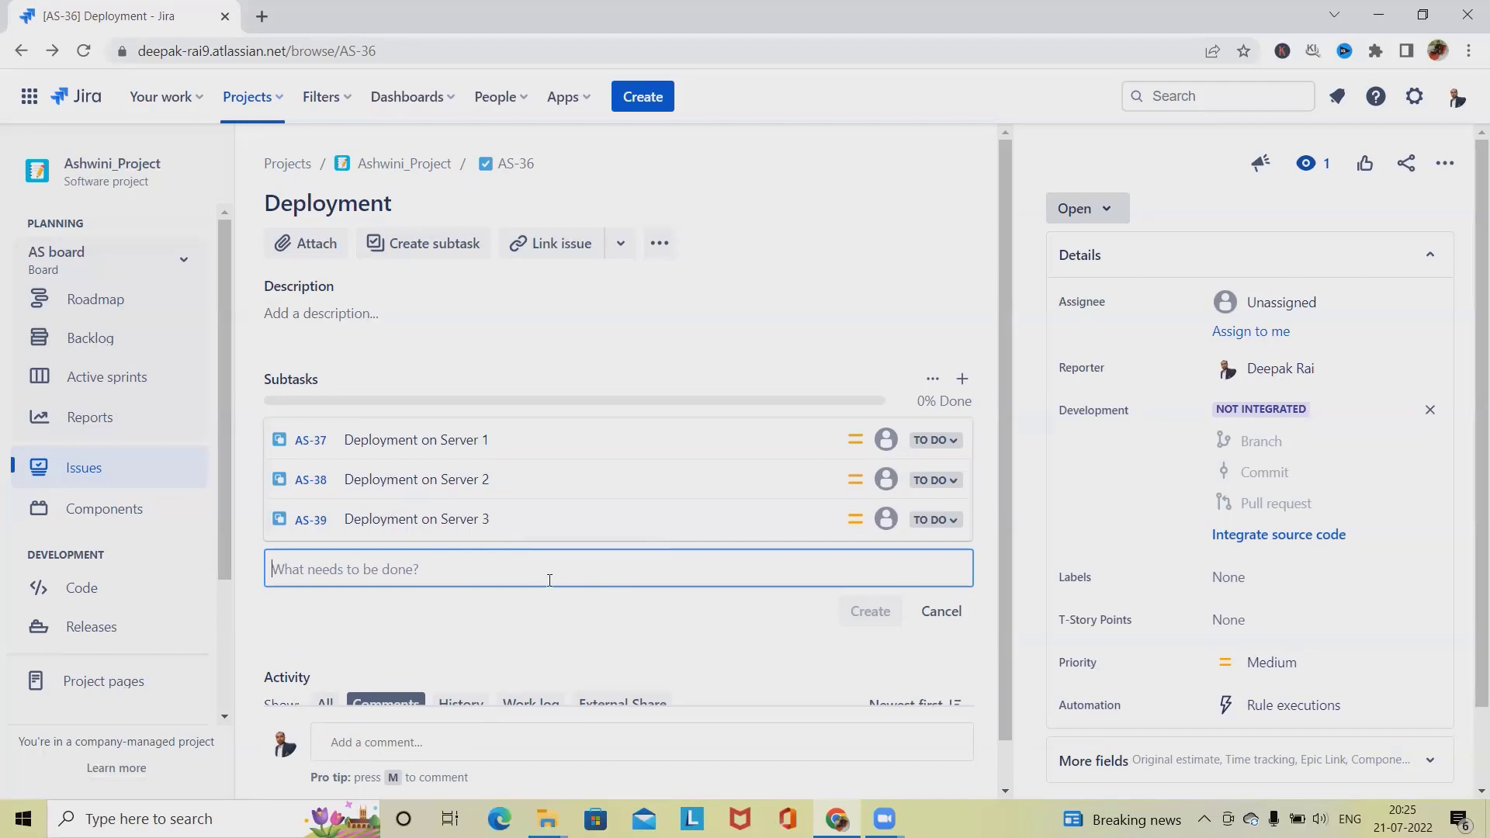
- Add subtask 'Approval for Server 1' (AS-40), view its page, then return to Deployment
text(Deployment on Server 1)
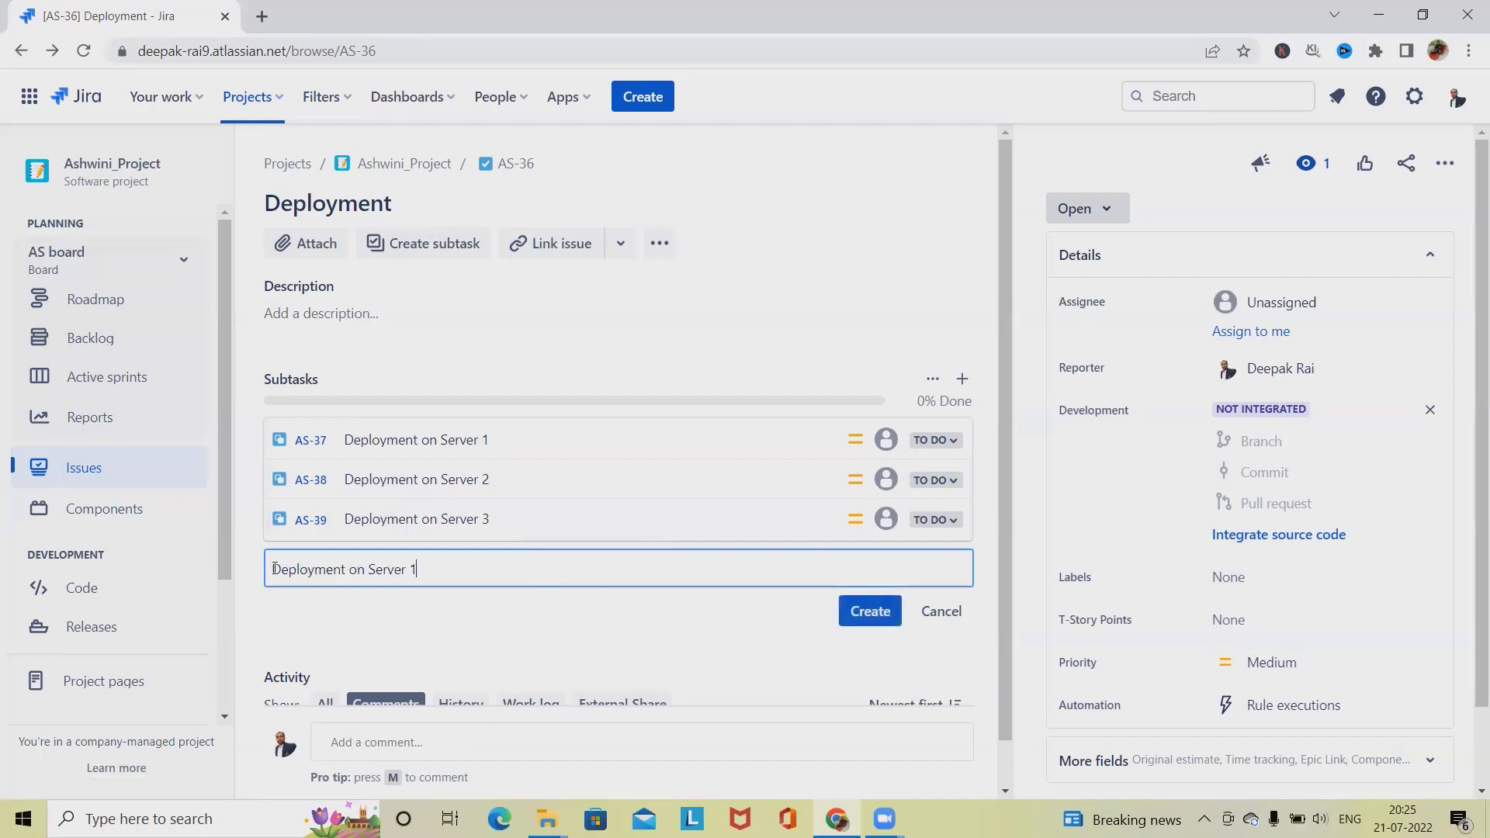
key(ctrl+a)
key(ctrl+c)
text(Approval for Server 1)
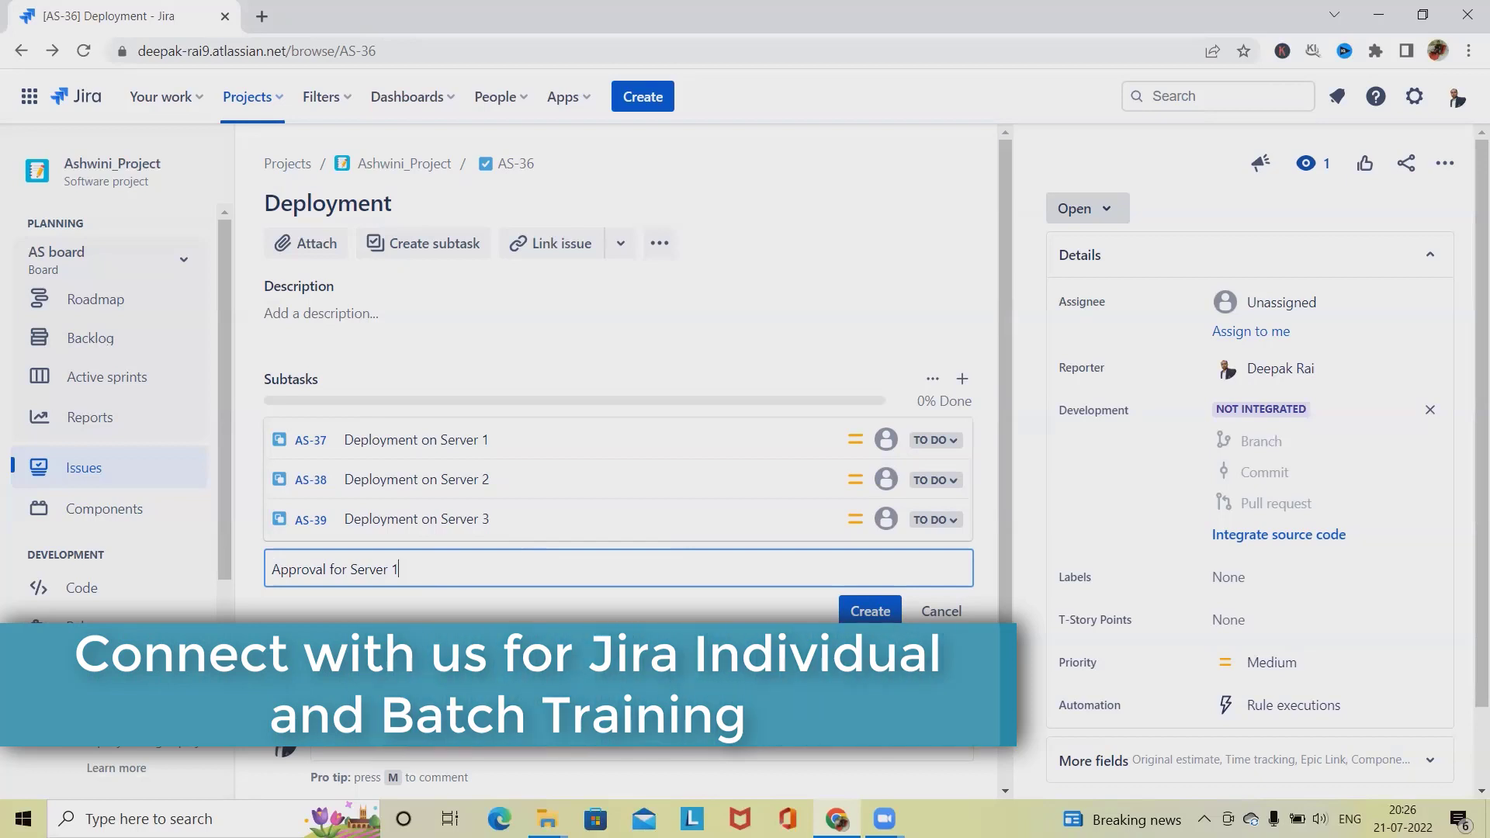
click(865, 613)
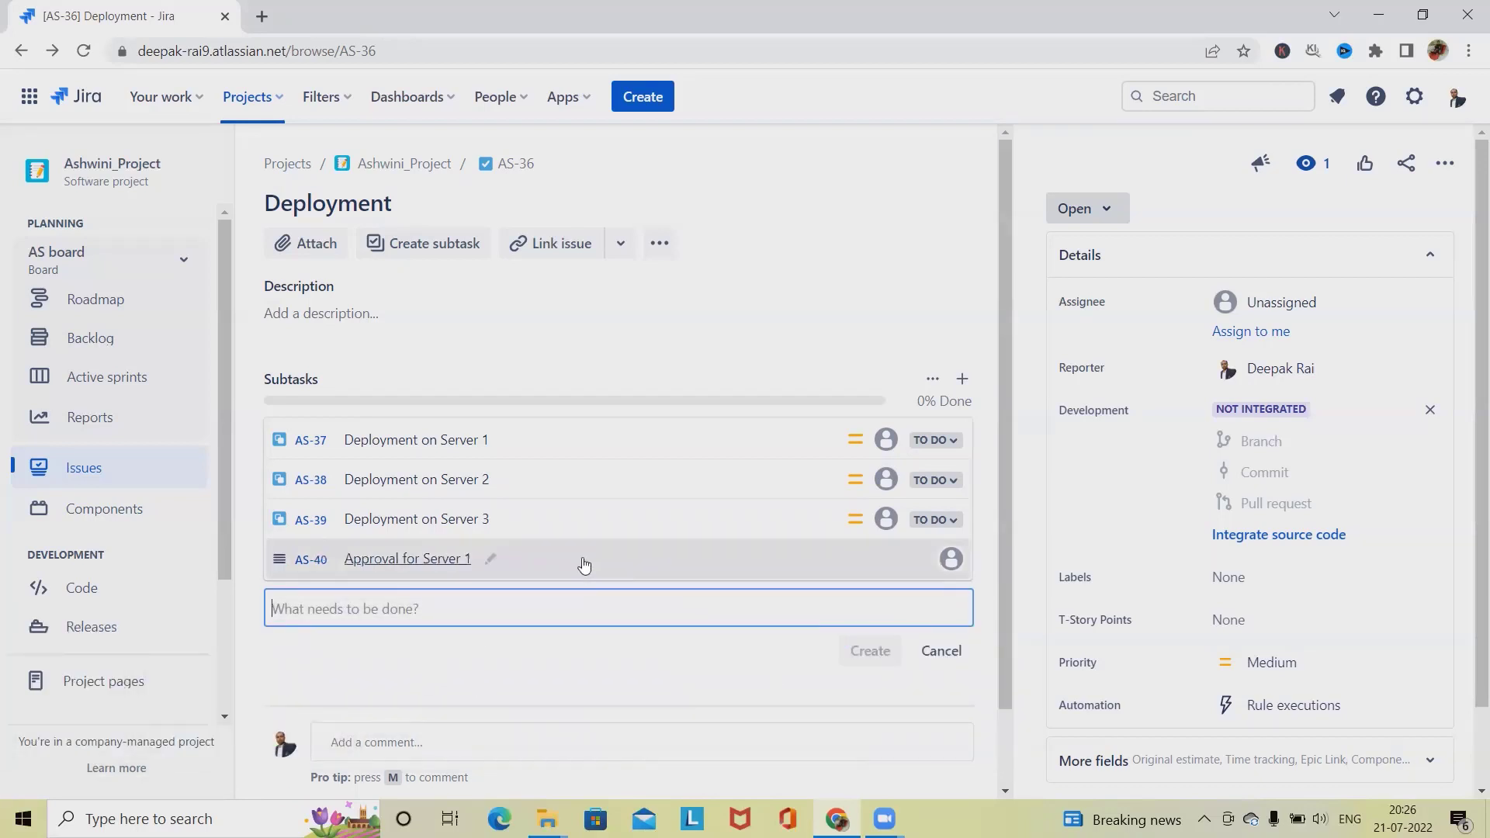
click(408, 560)
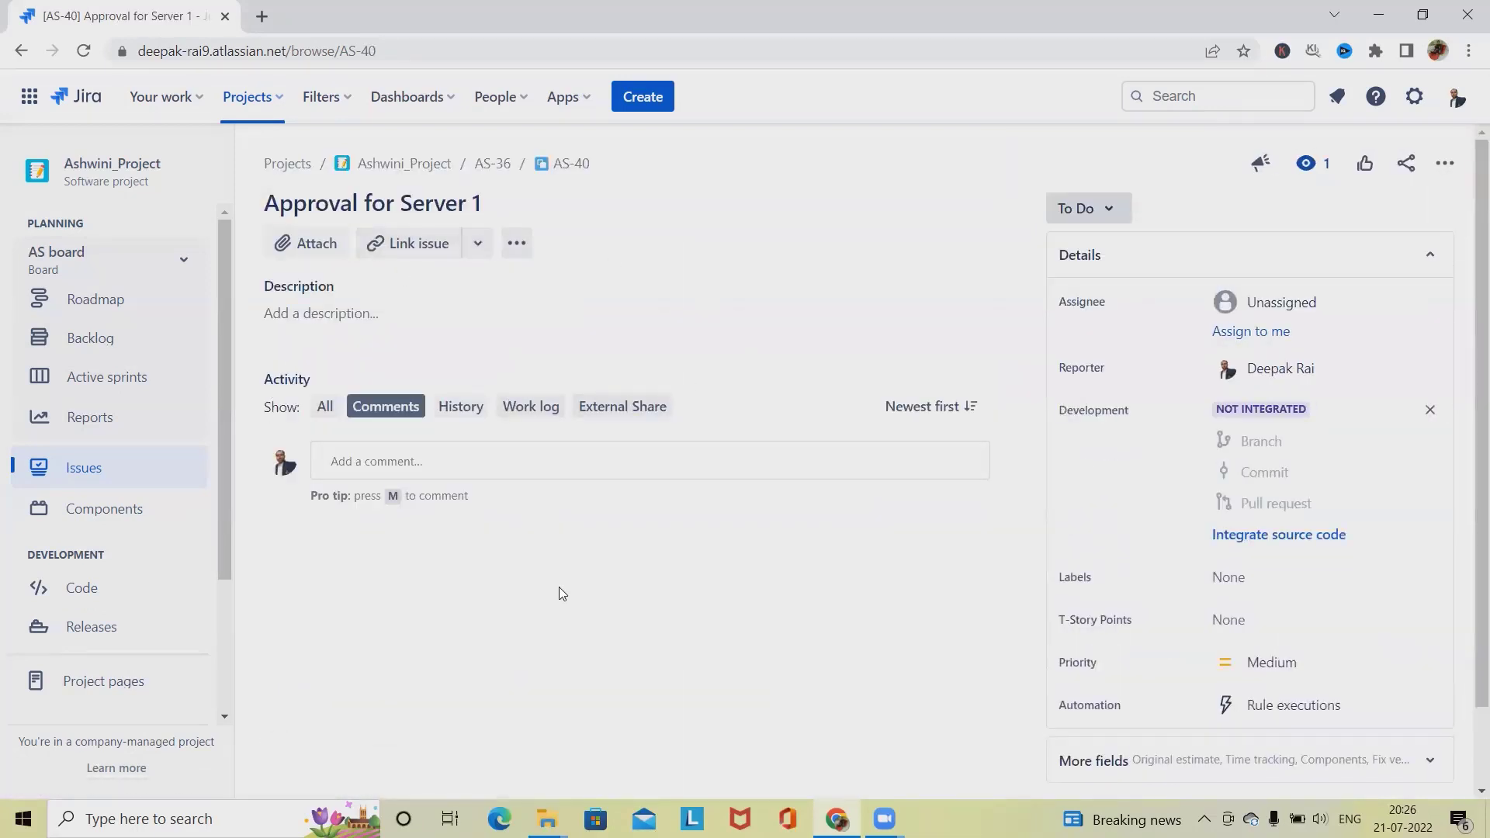
click(21, 51)
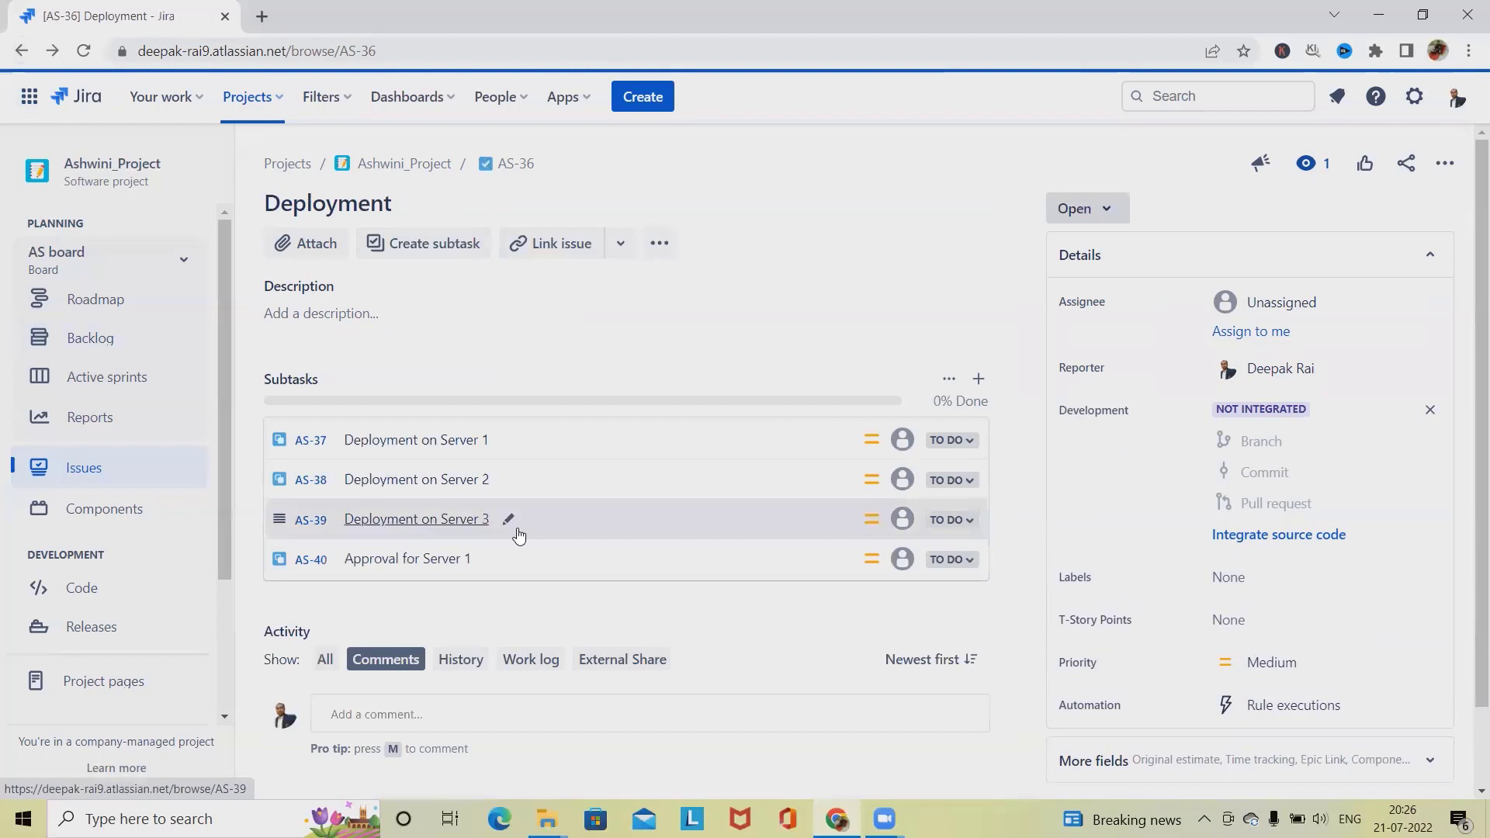
- Start a new subtask entry with a Server 2 summary, selecting 'Deployment on' for replacement
click(978, 379)
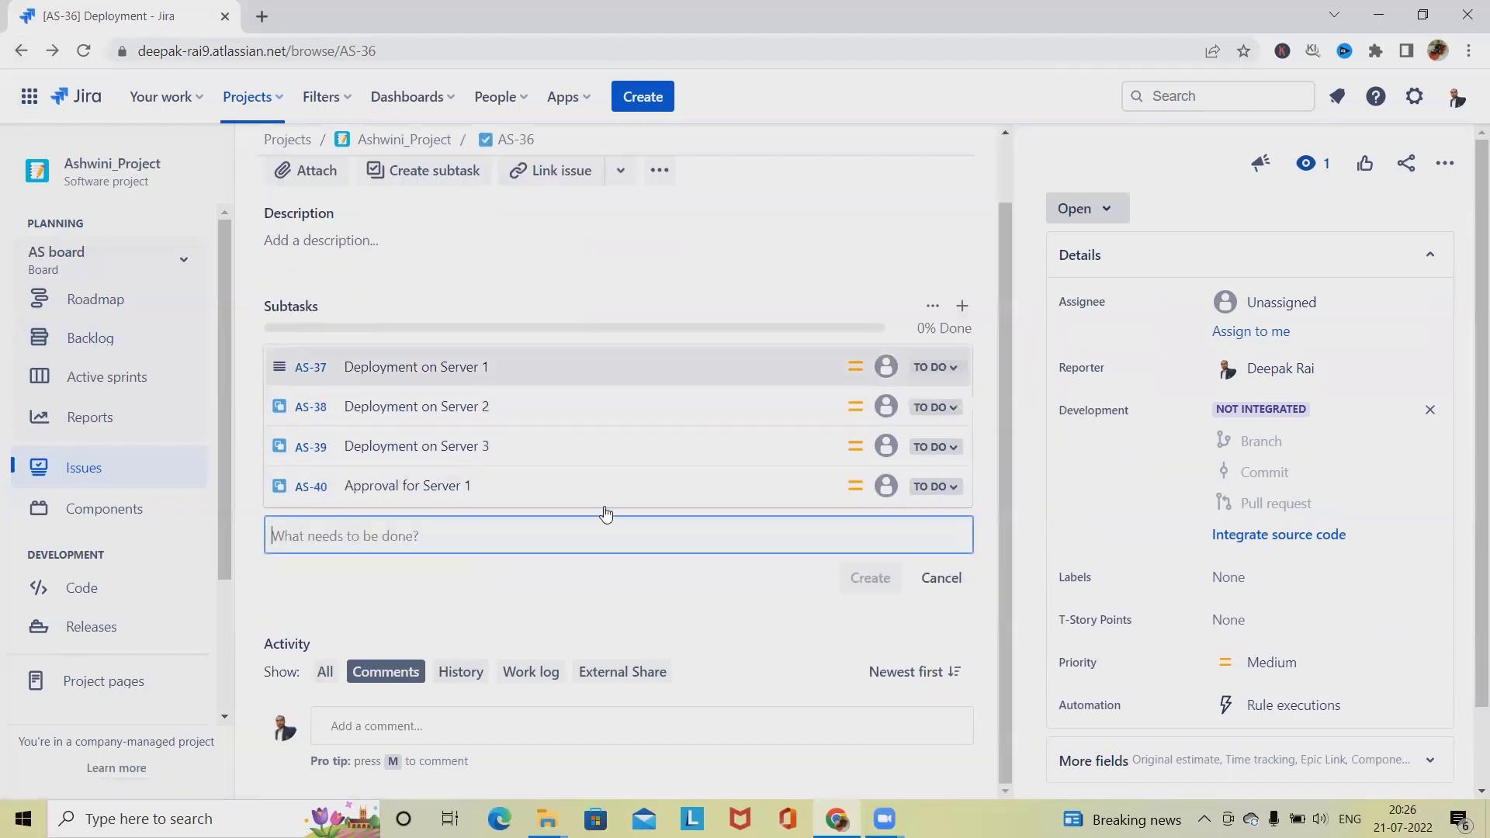
key(ctrl+v)
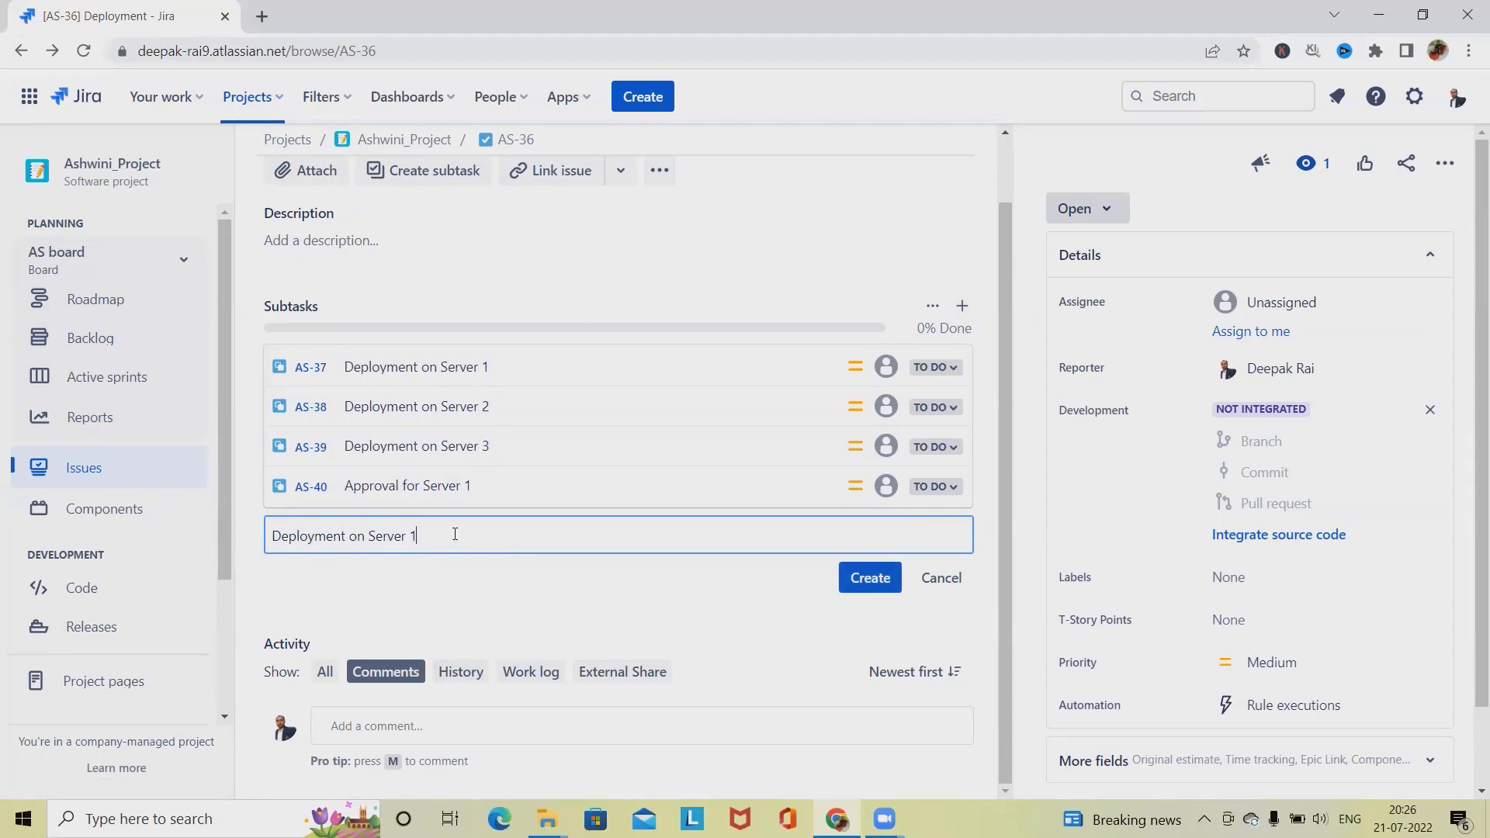
text(2)
drag(370, 538, 272, 477)
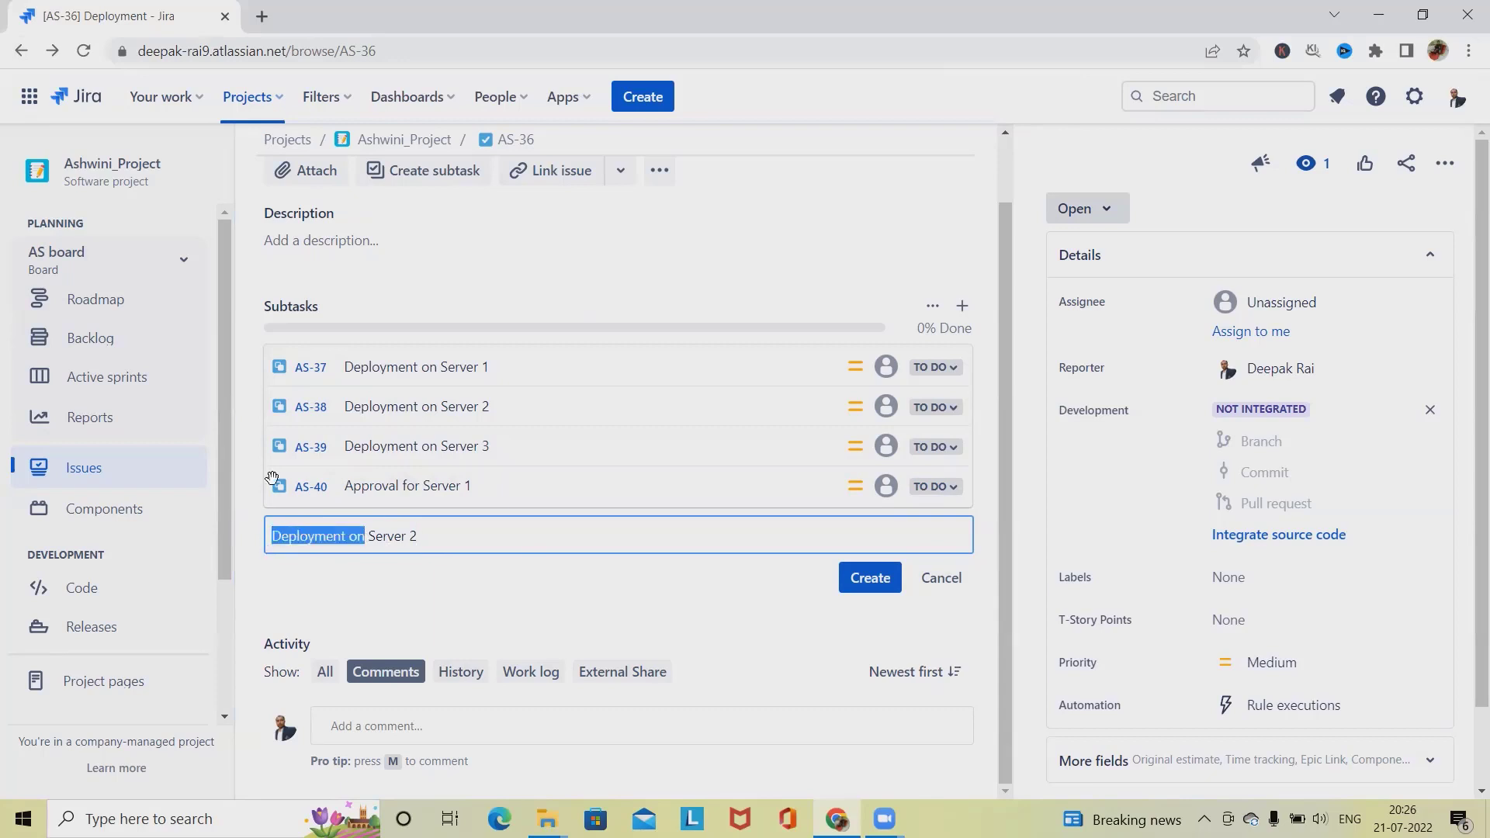
- Add subtasks 'Approval for Server 2' (AS-41) and 'Approval for Server 3' (AS-42)
text(Approval)
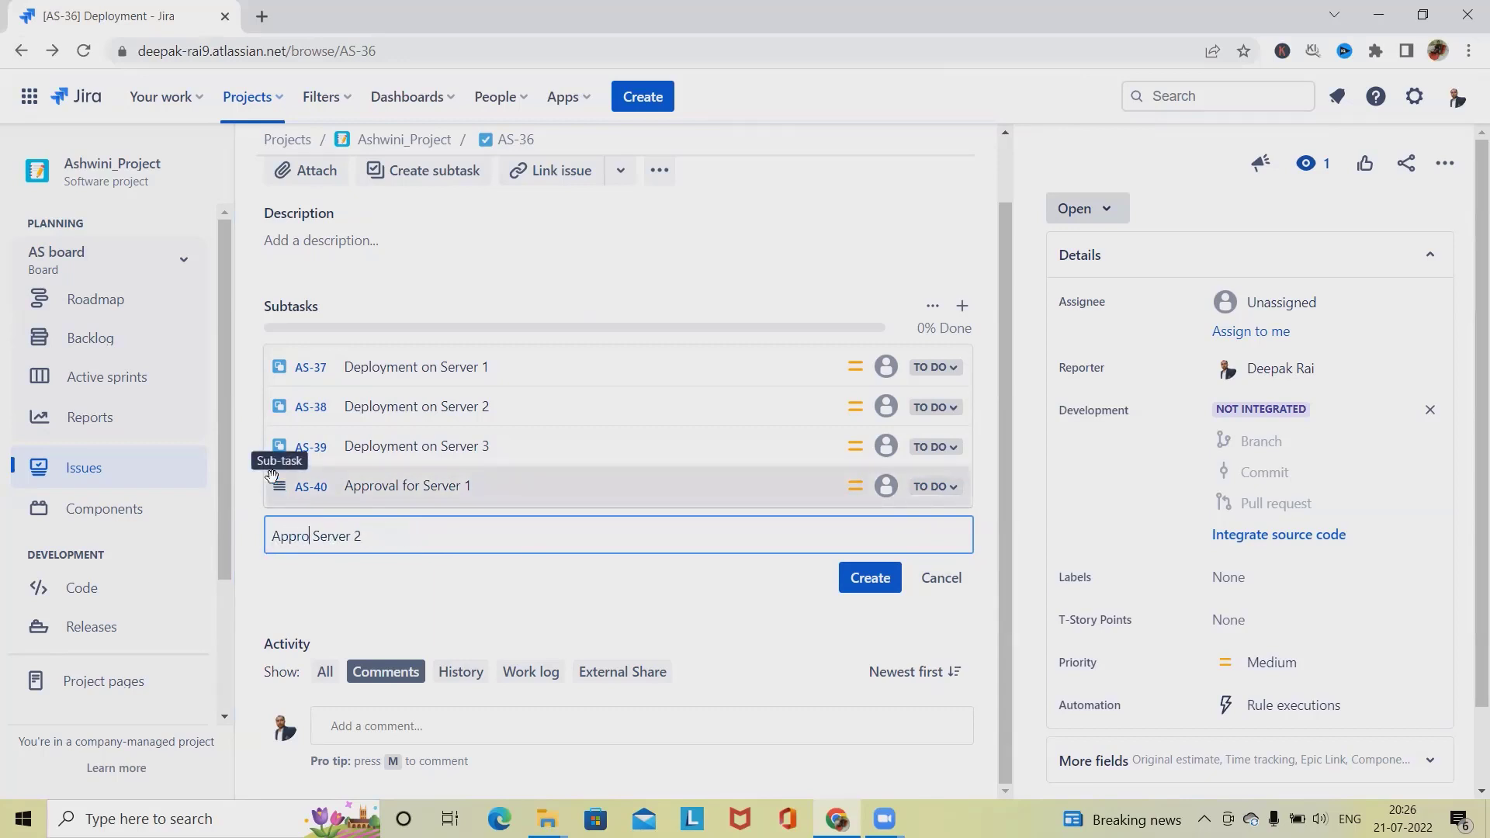
text( for)
click(871, 582)
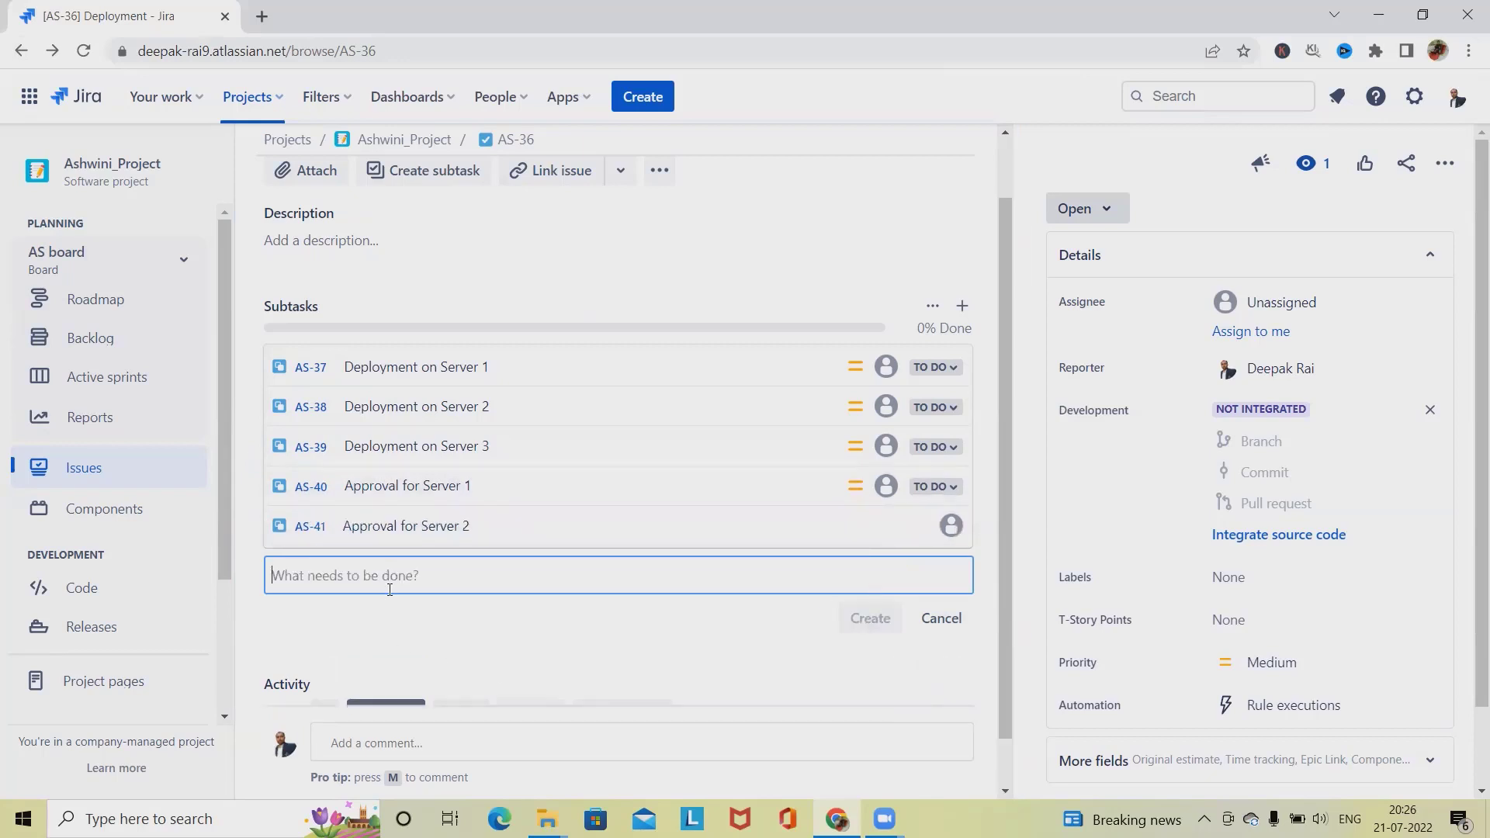
text(a)
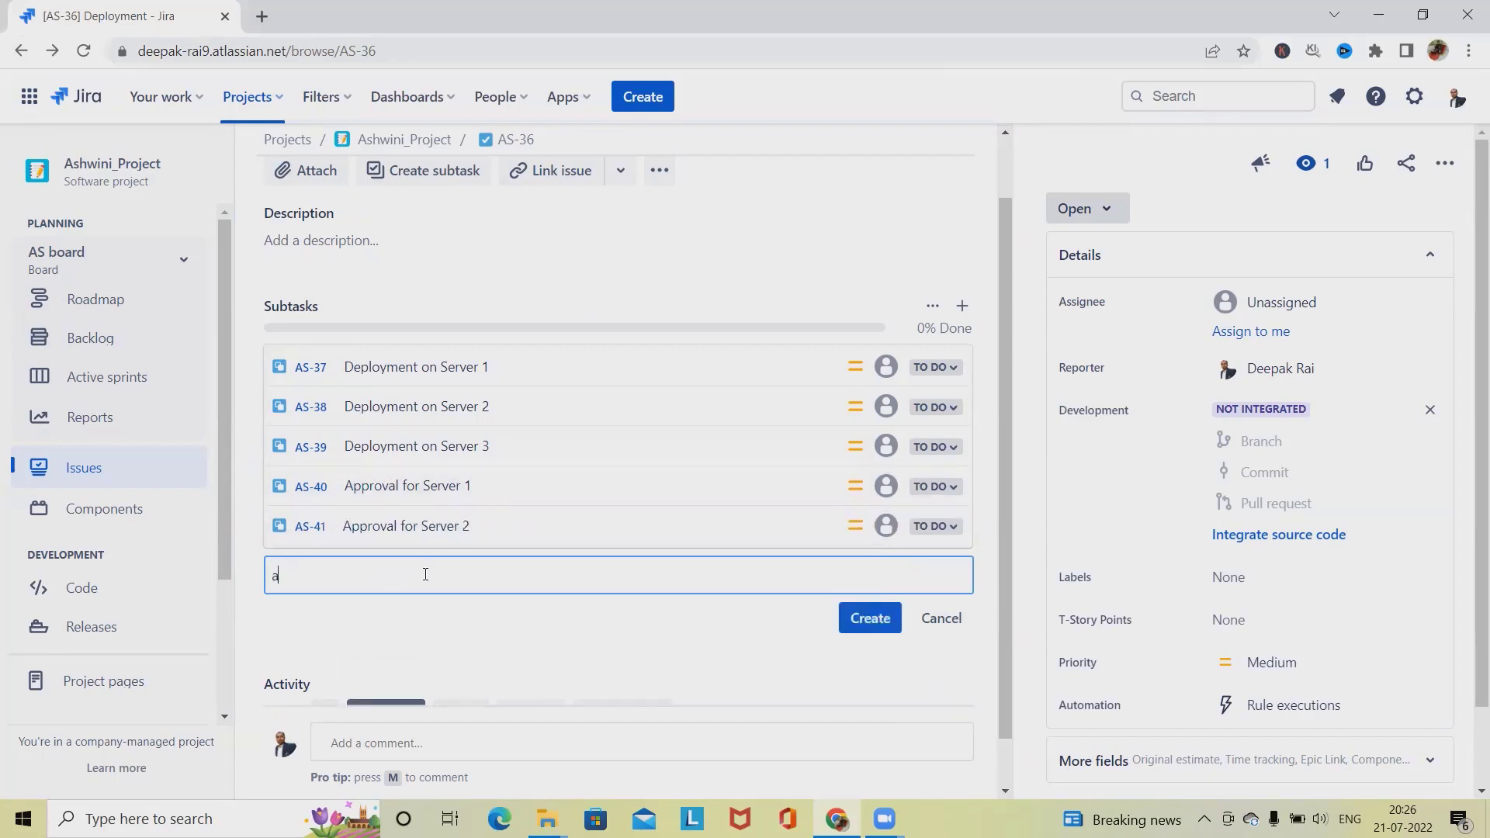
key(BackSpace)
text(Approval for Server 2)
key(BackSpace)
text(3)
click(870, 618)
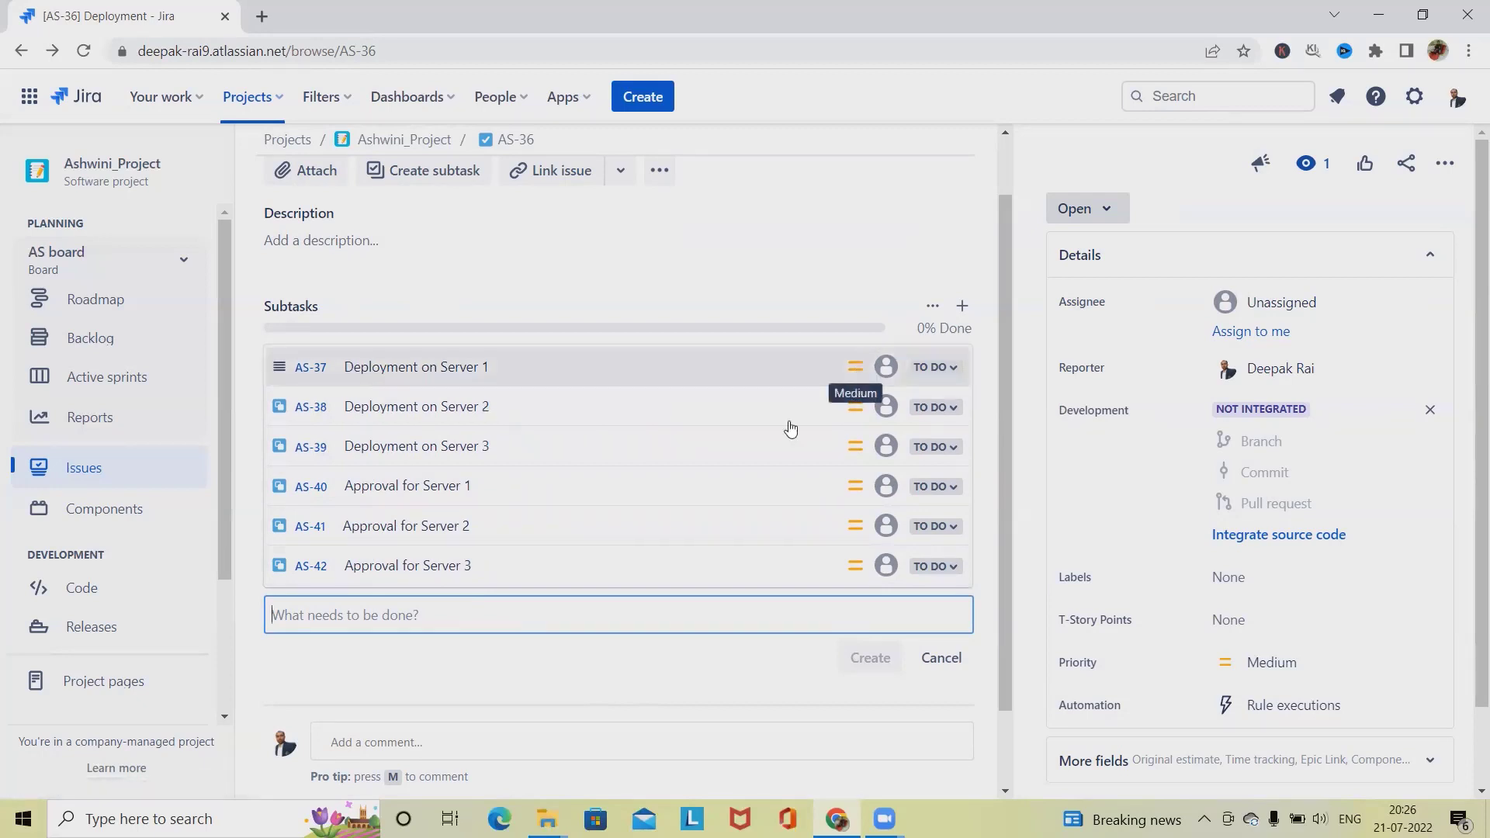
- Set AS-37 and AS-38 to Done, reloading so Deployment shows 33% done
scroll(470, 339, up, 1)
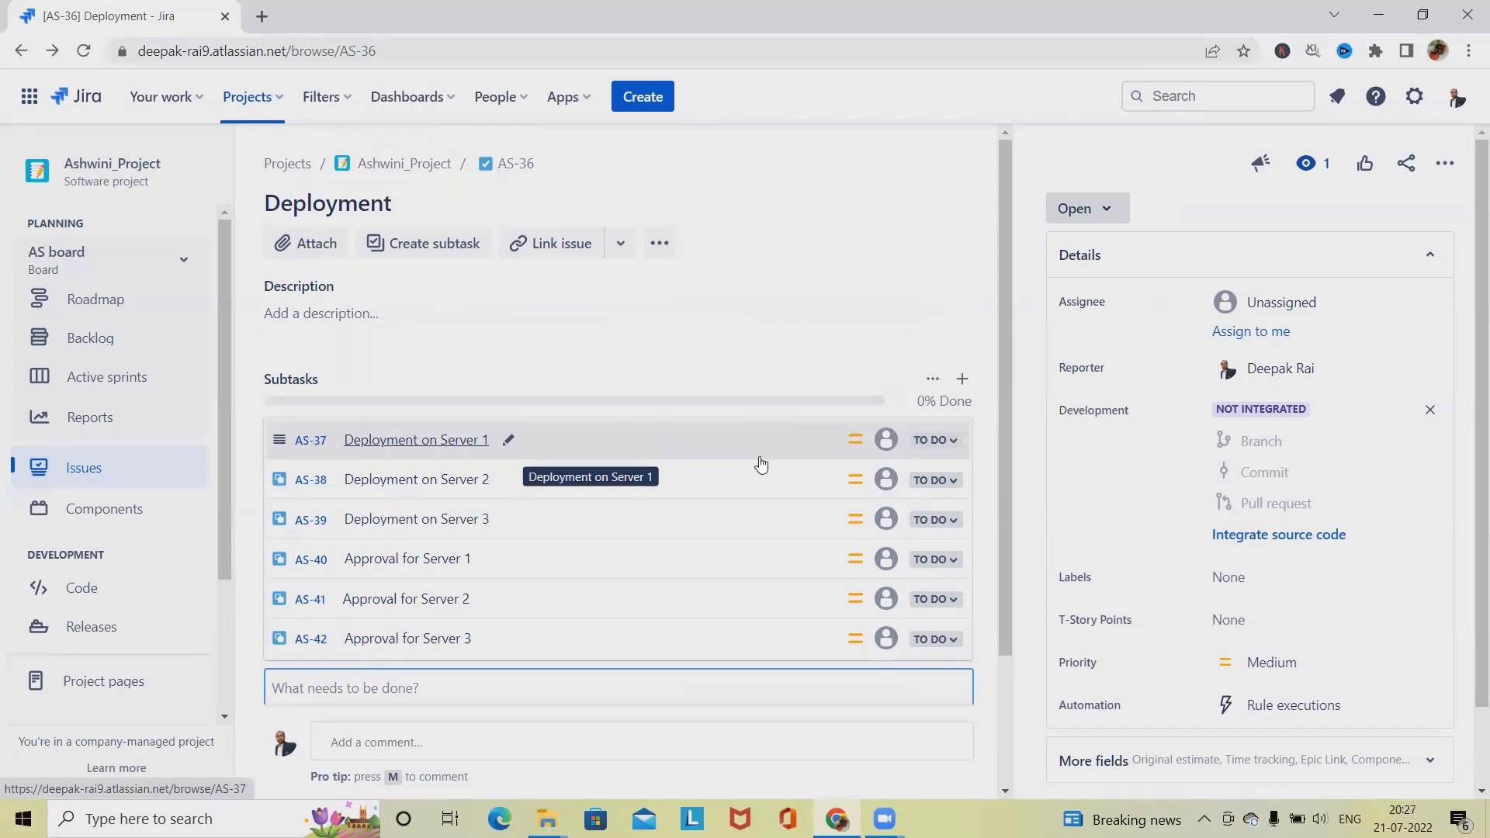
click(953, 440)
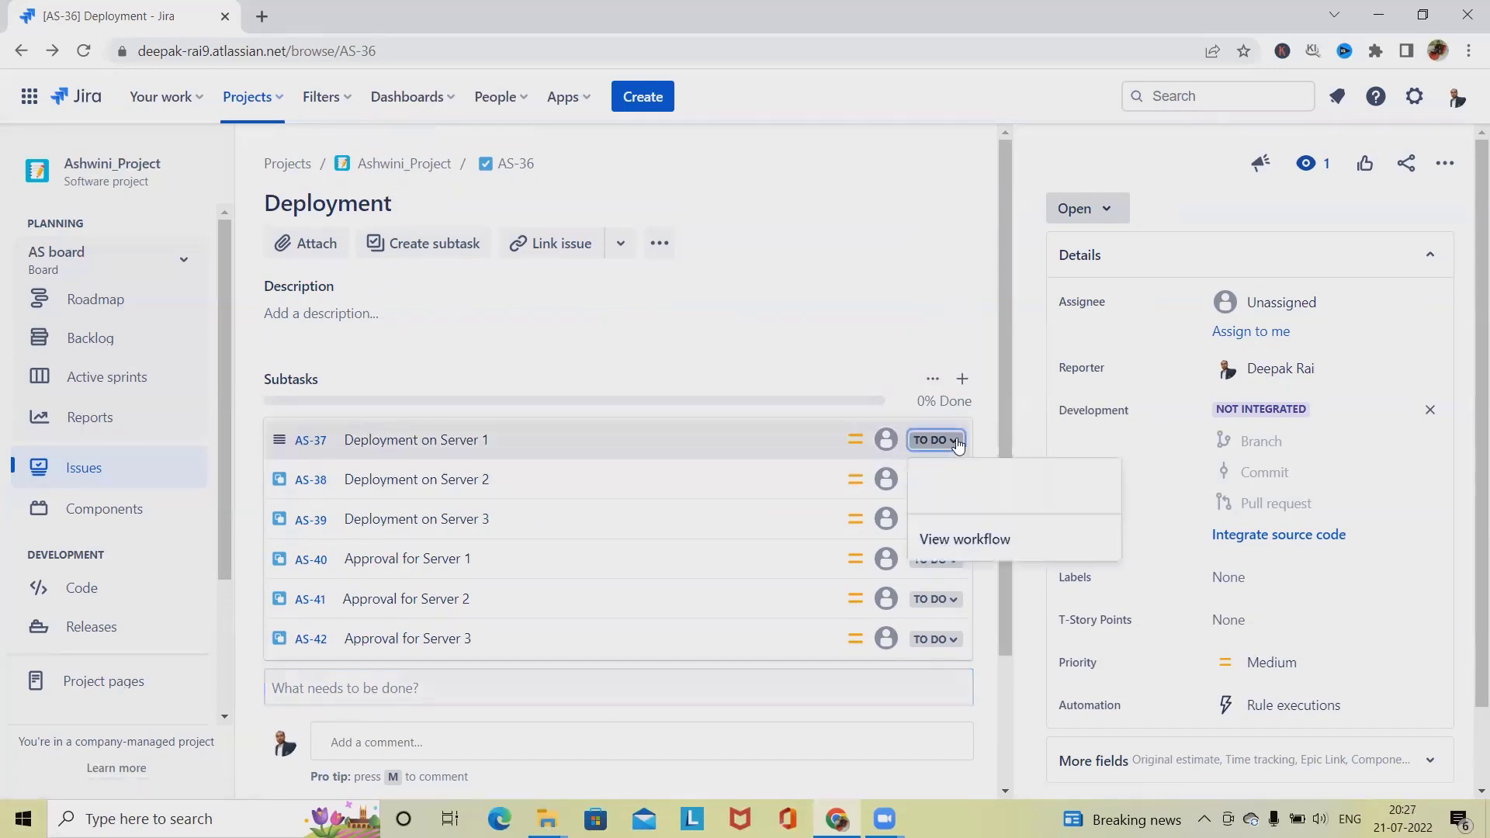
click(969, 531)
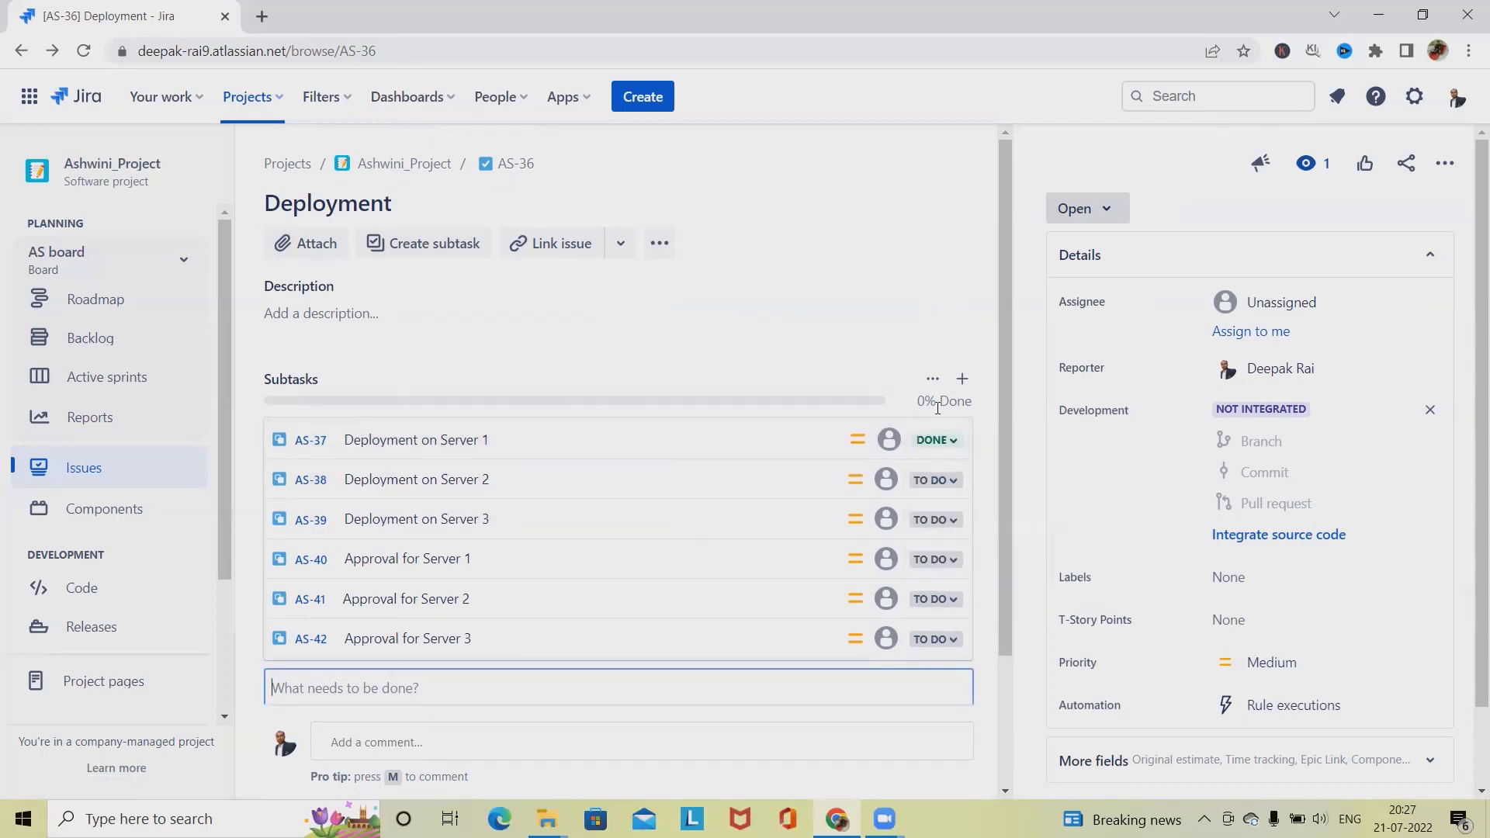
click(83, 50)
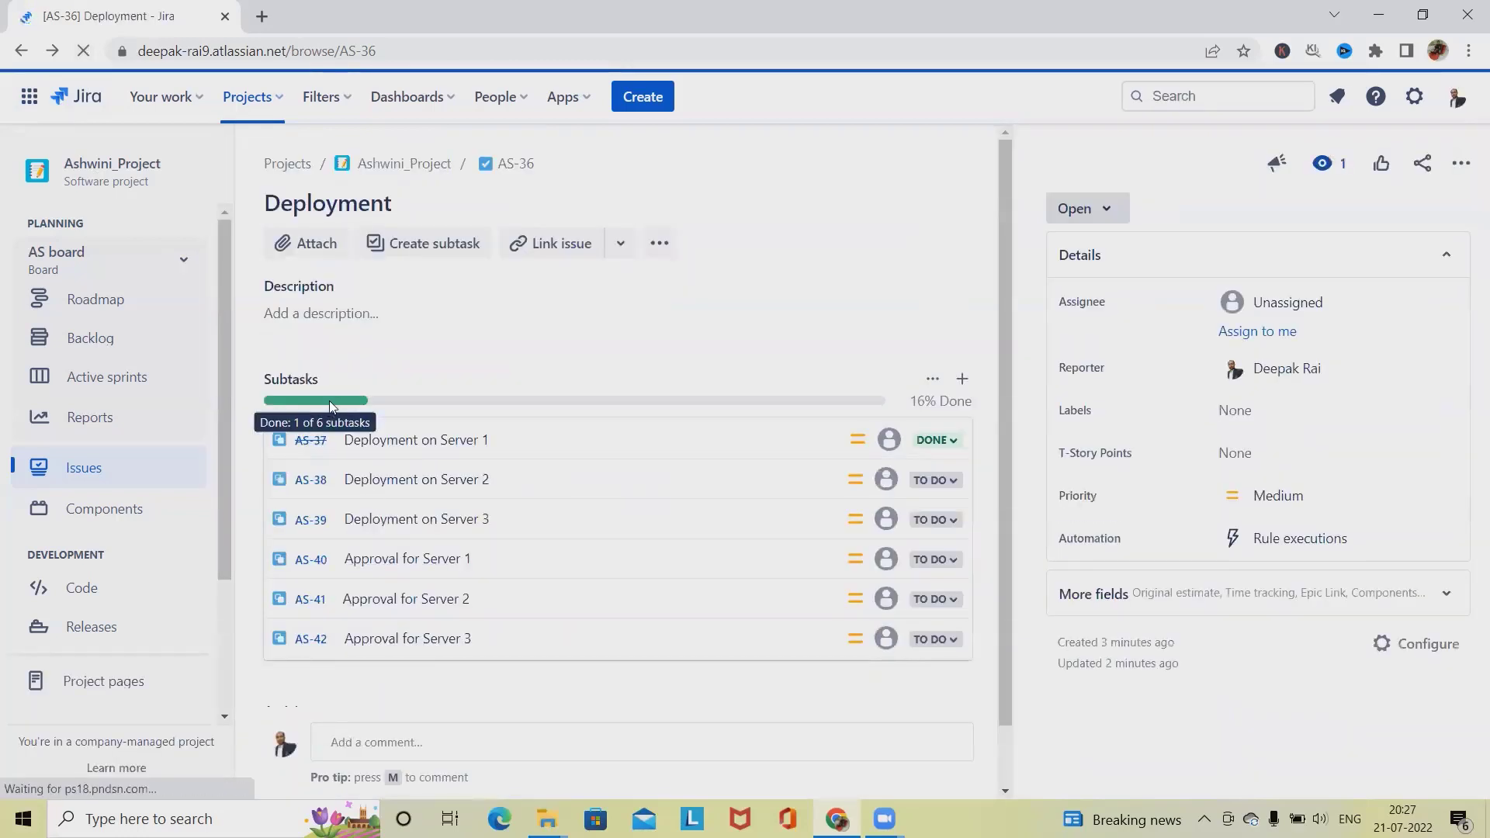
click(949, 487)
click(967, 568)
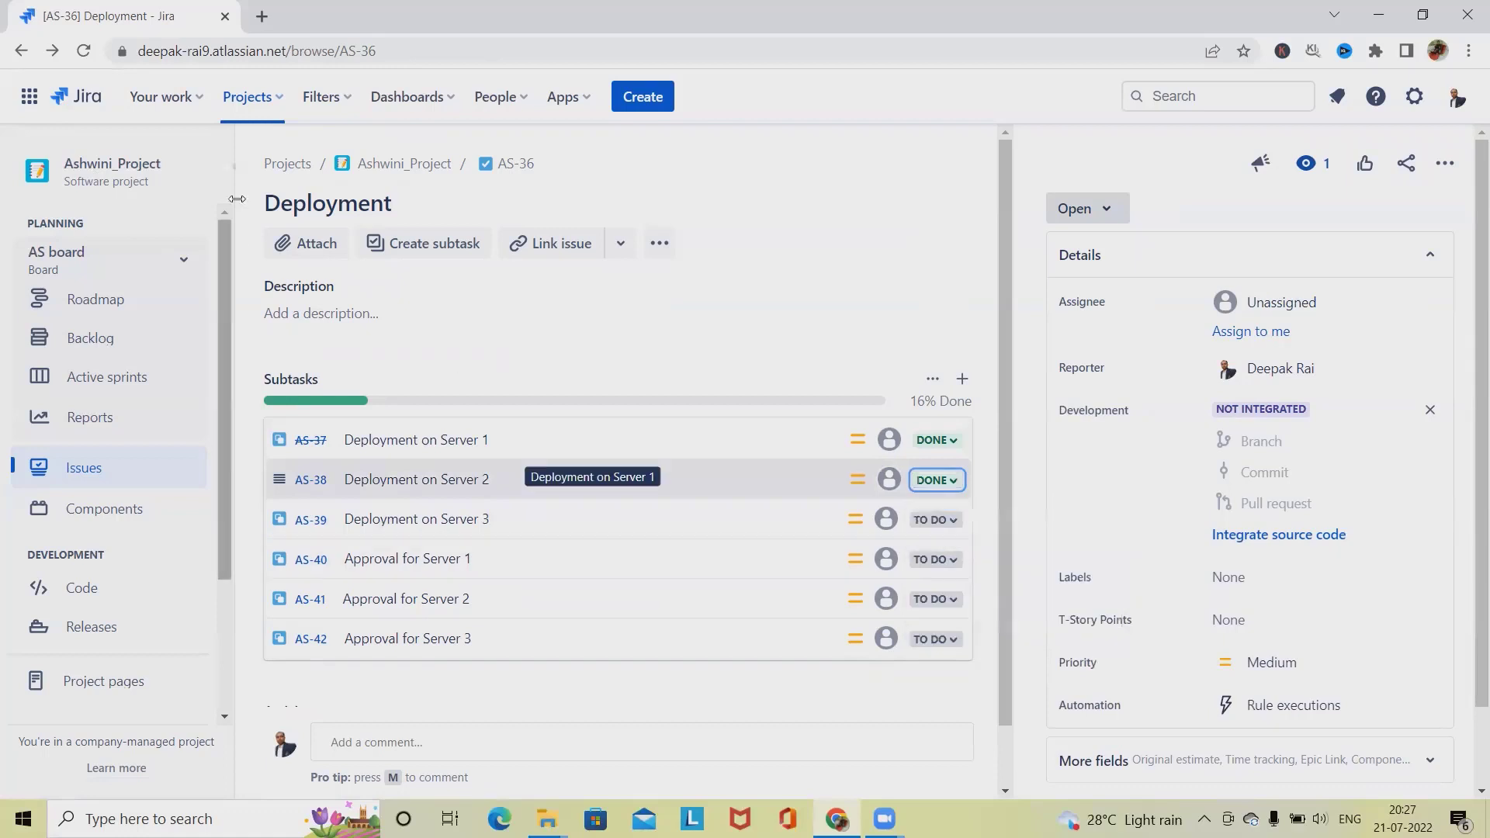
click(83, 50)
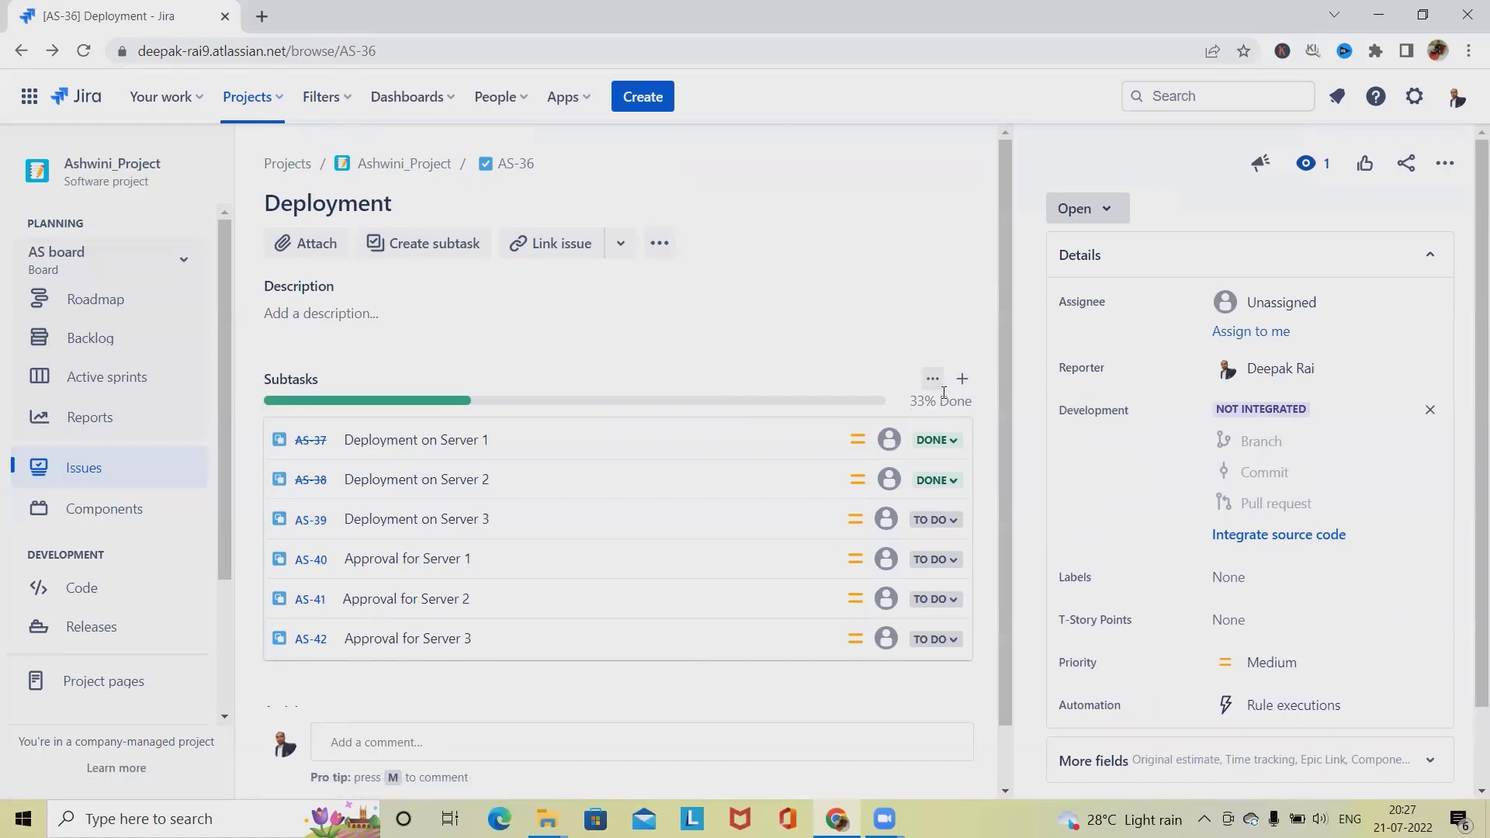
click(932, 380)
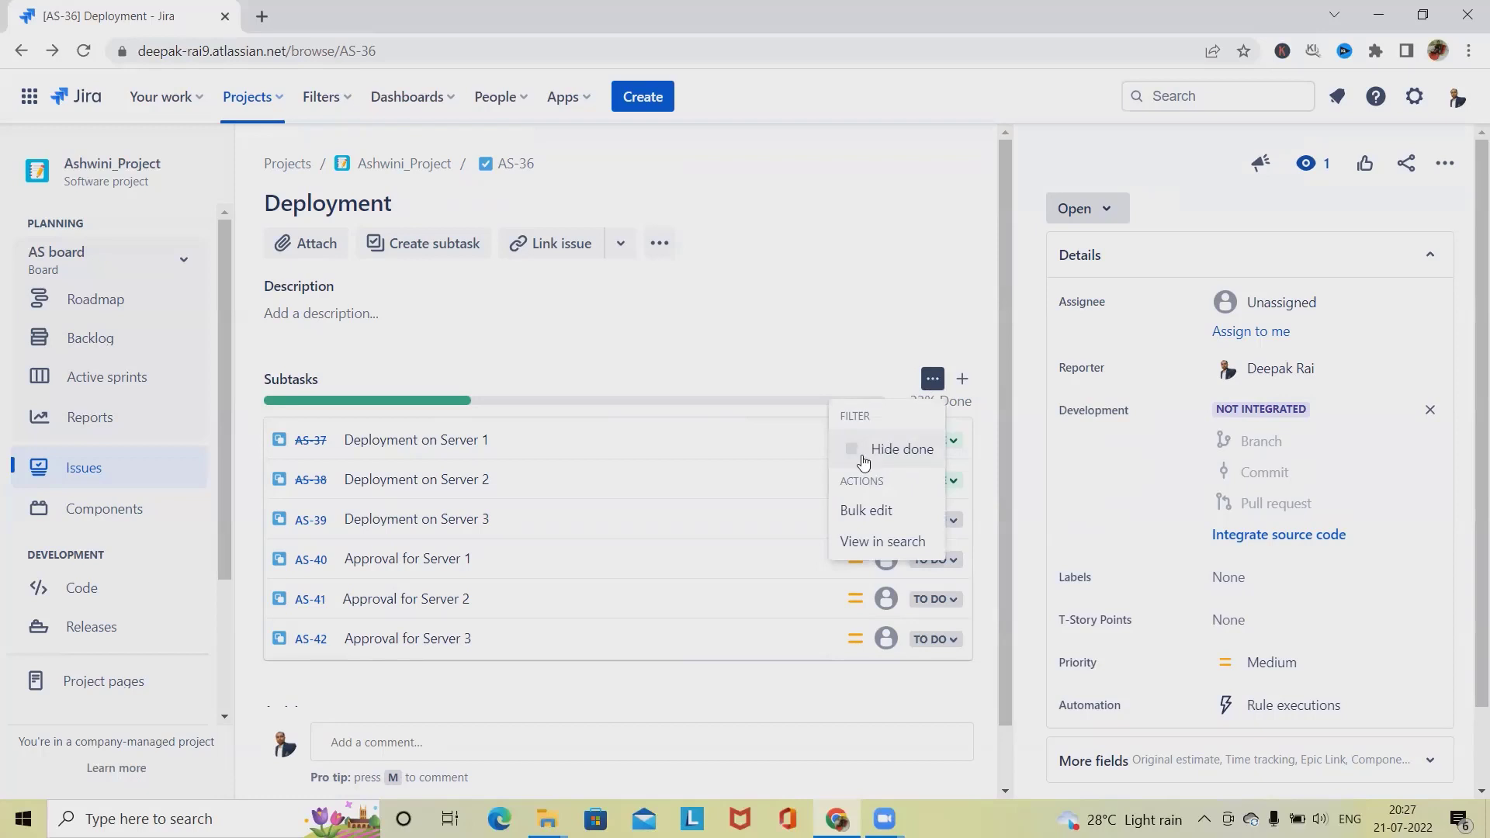
- Bulk edit the subtasks: select all six Deployment issues and choose Edit Issues
click(876, 520)
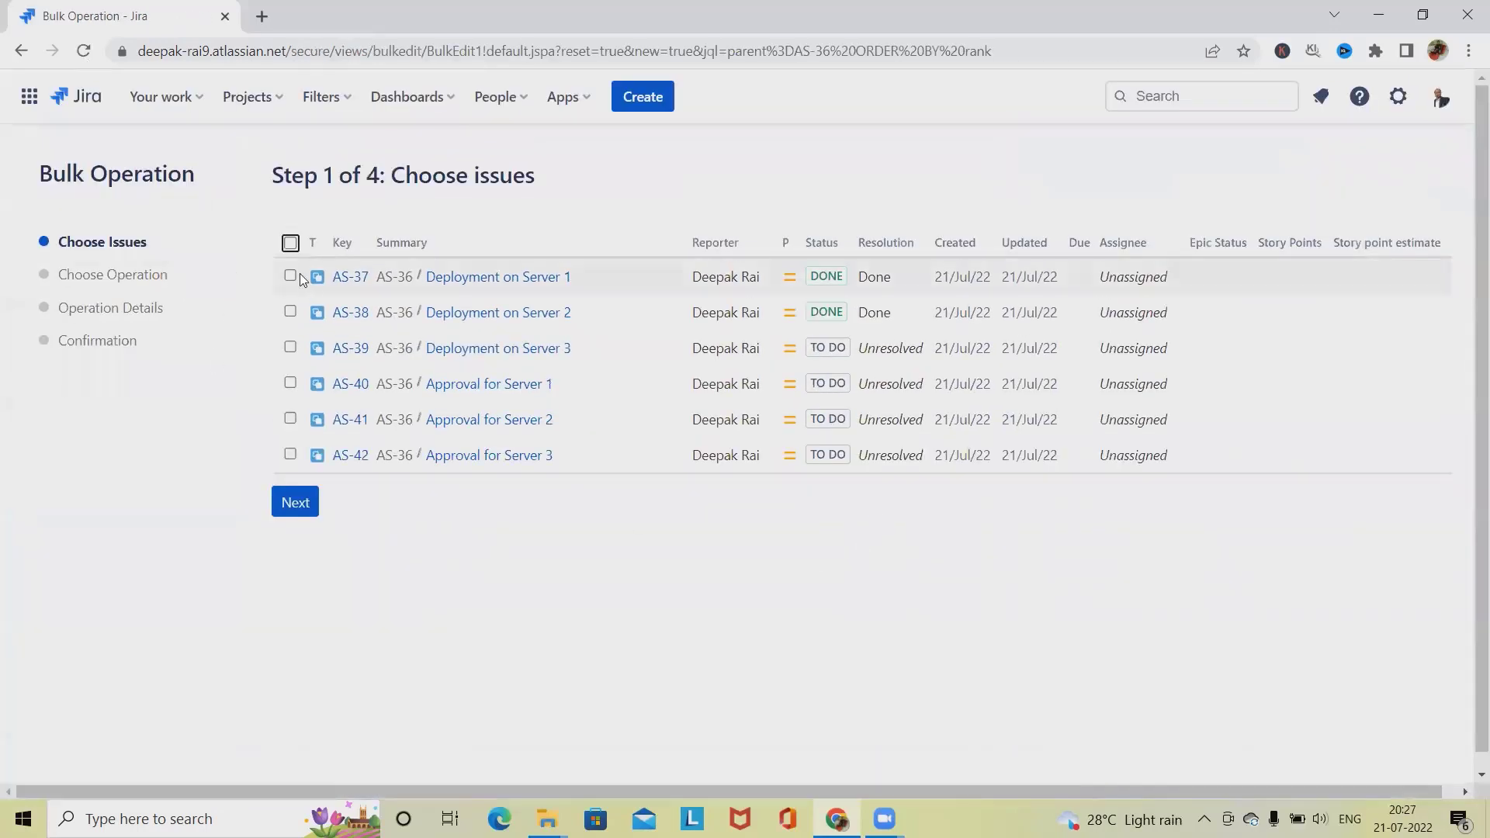
click(291, 278)
click(289, 312)
click(290, 384)
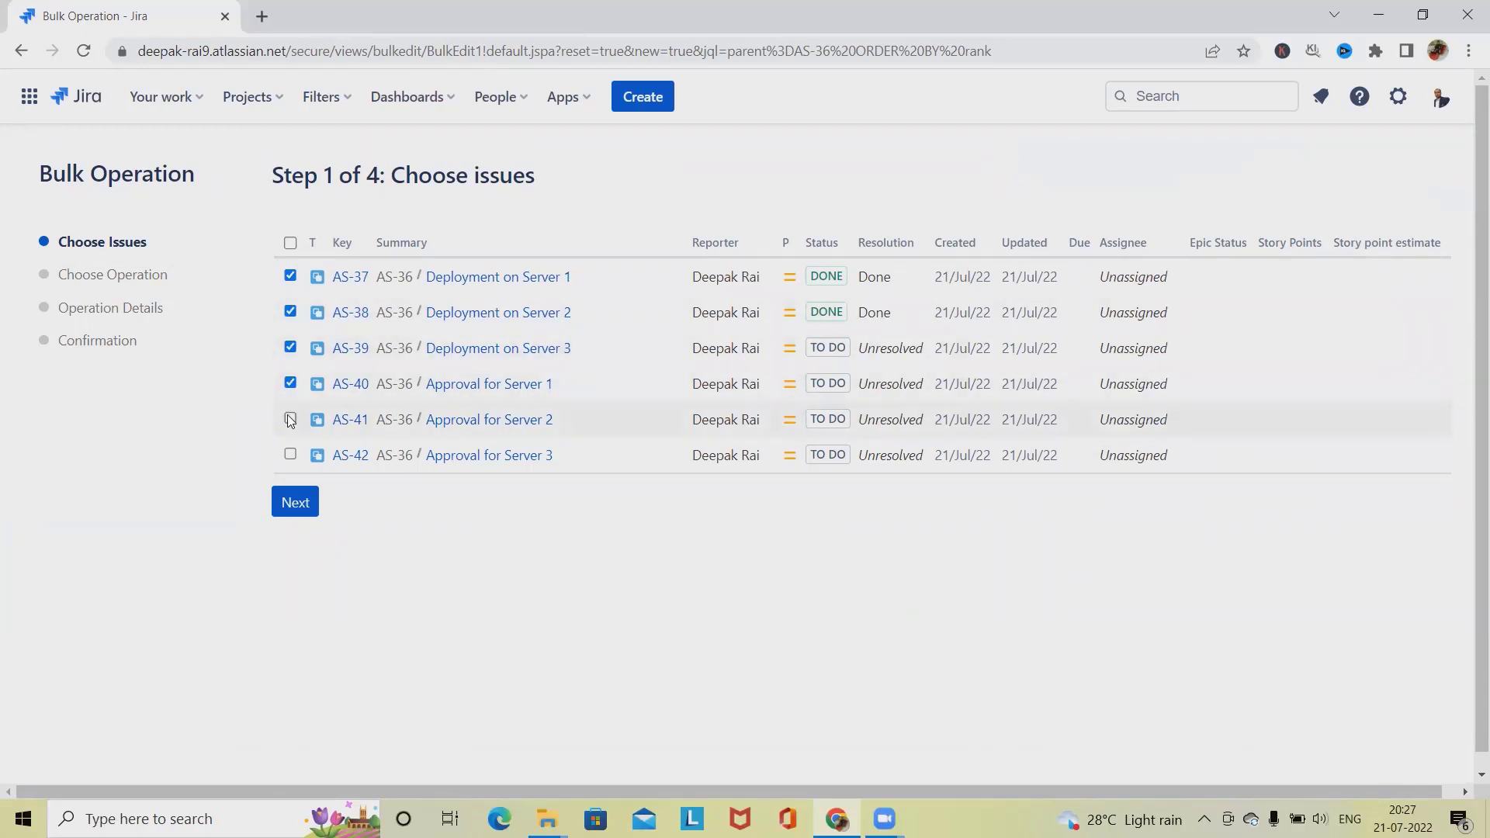
click(291, 419)
click(291, 455)
click(293, 504)
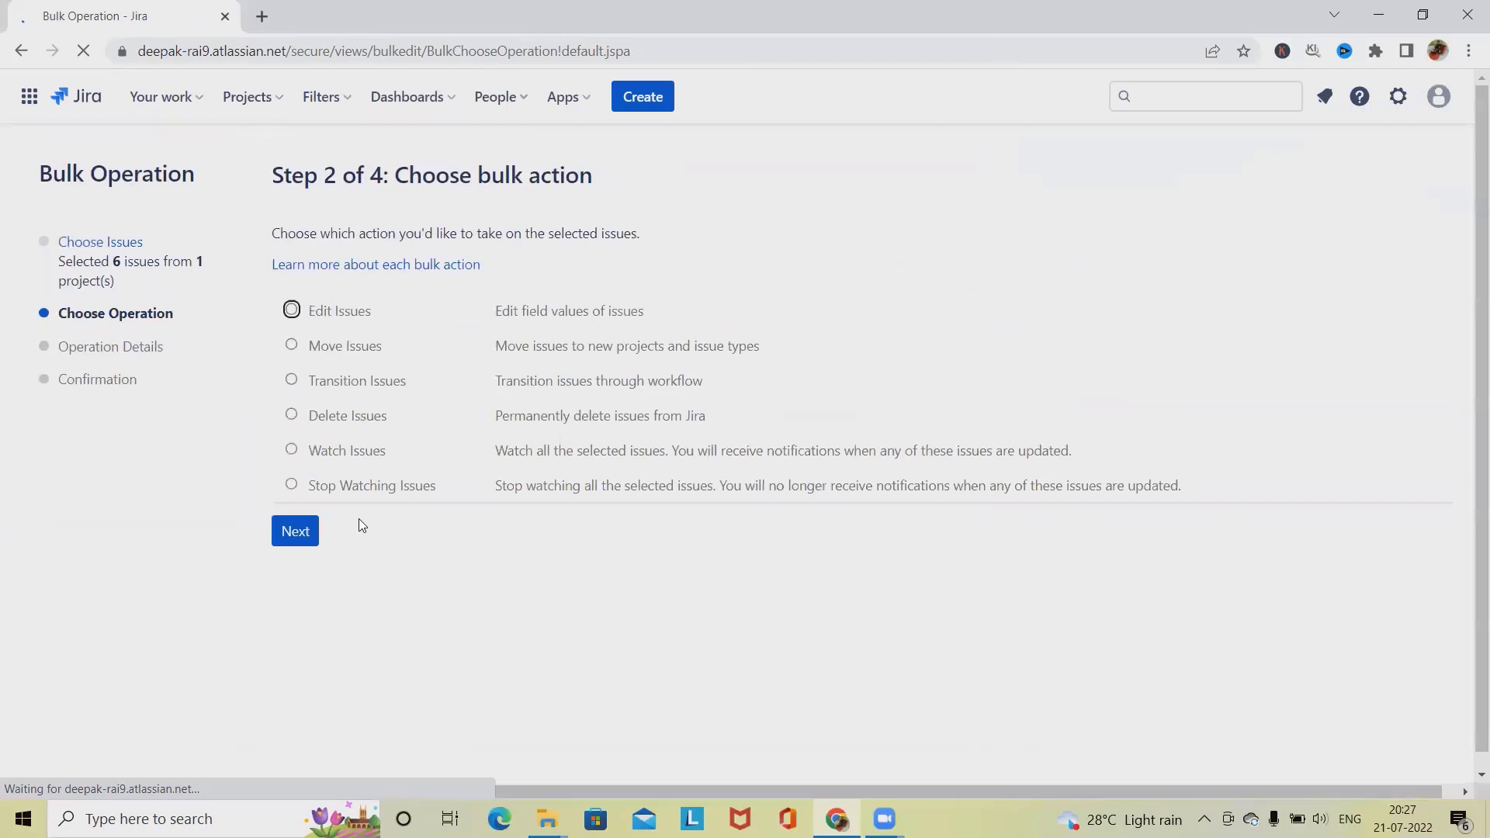
click(291, 311)
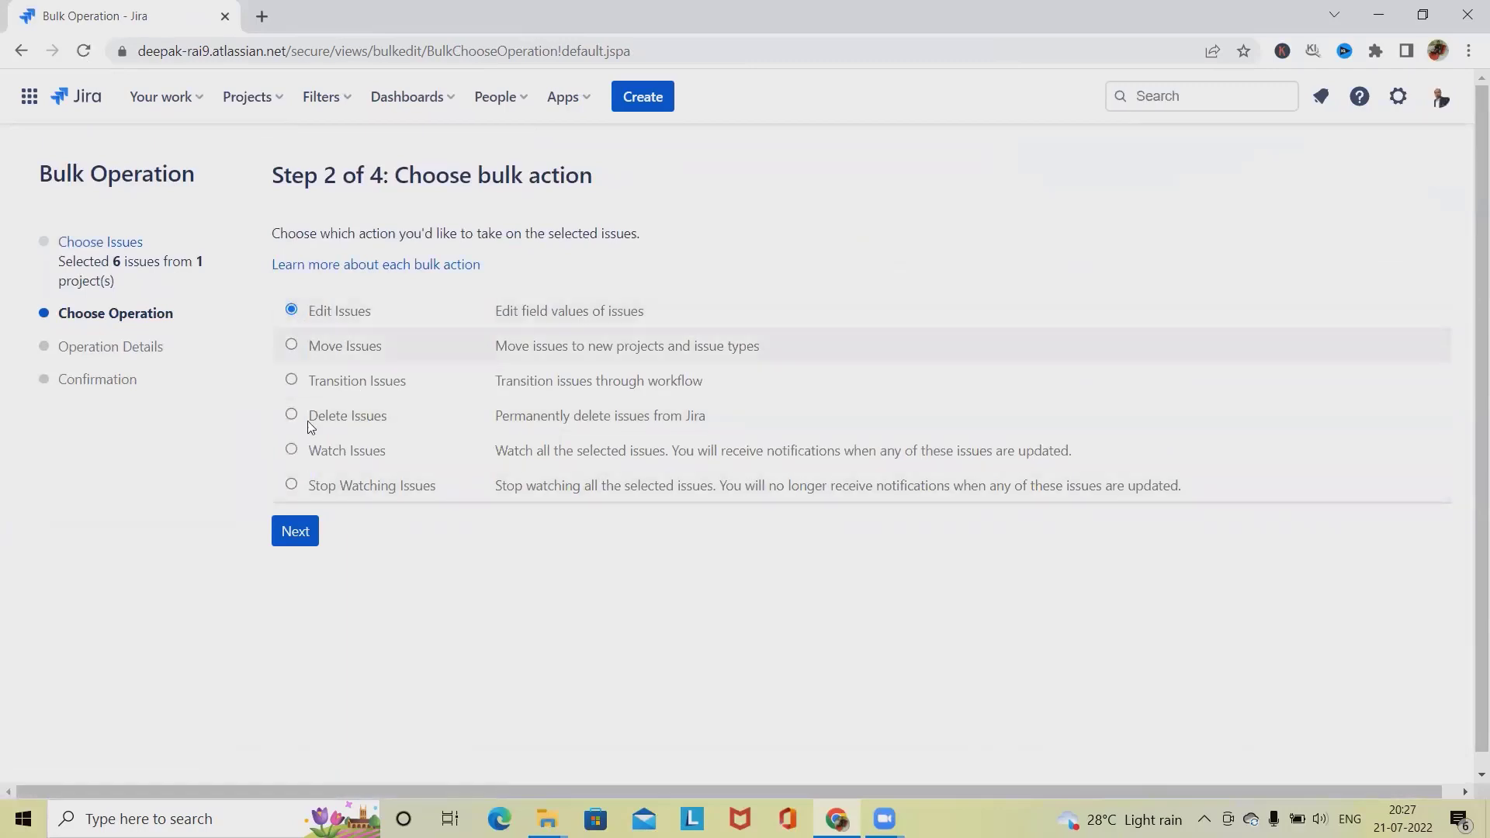
click(300, 533)
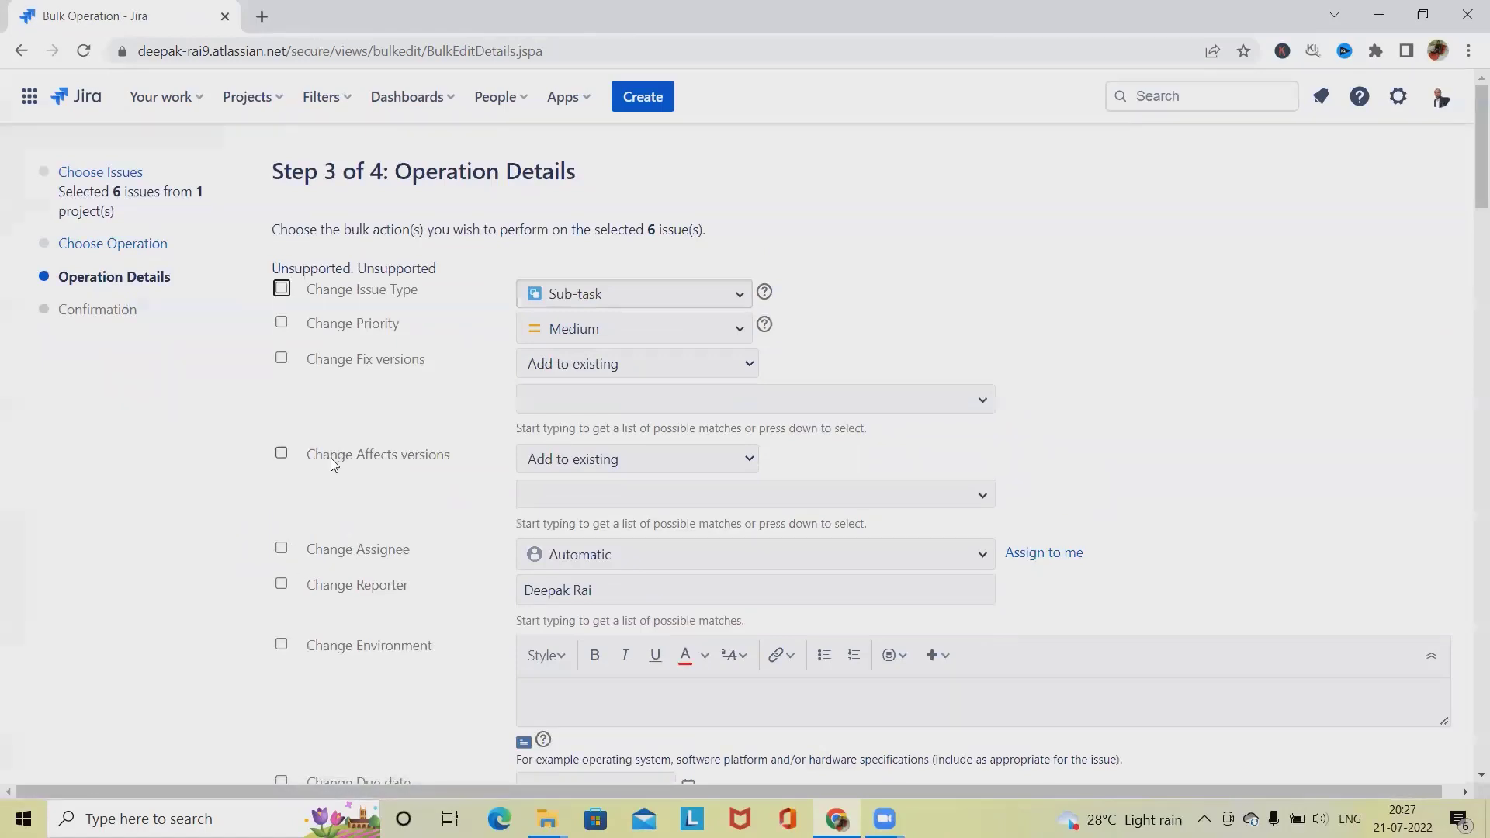
- Search the bulk edit field list for 'status' and scroll back up through the options
scroll(330, 458, down, 5)
scroll(367, 520, up, 5)
key(ctrl+f)
text(status)
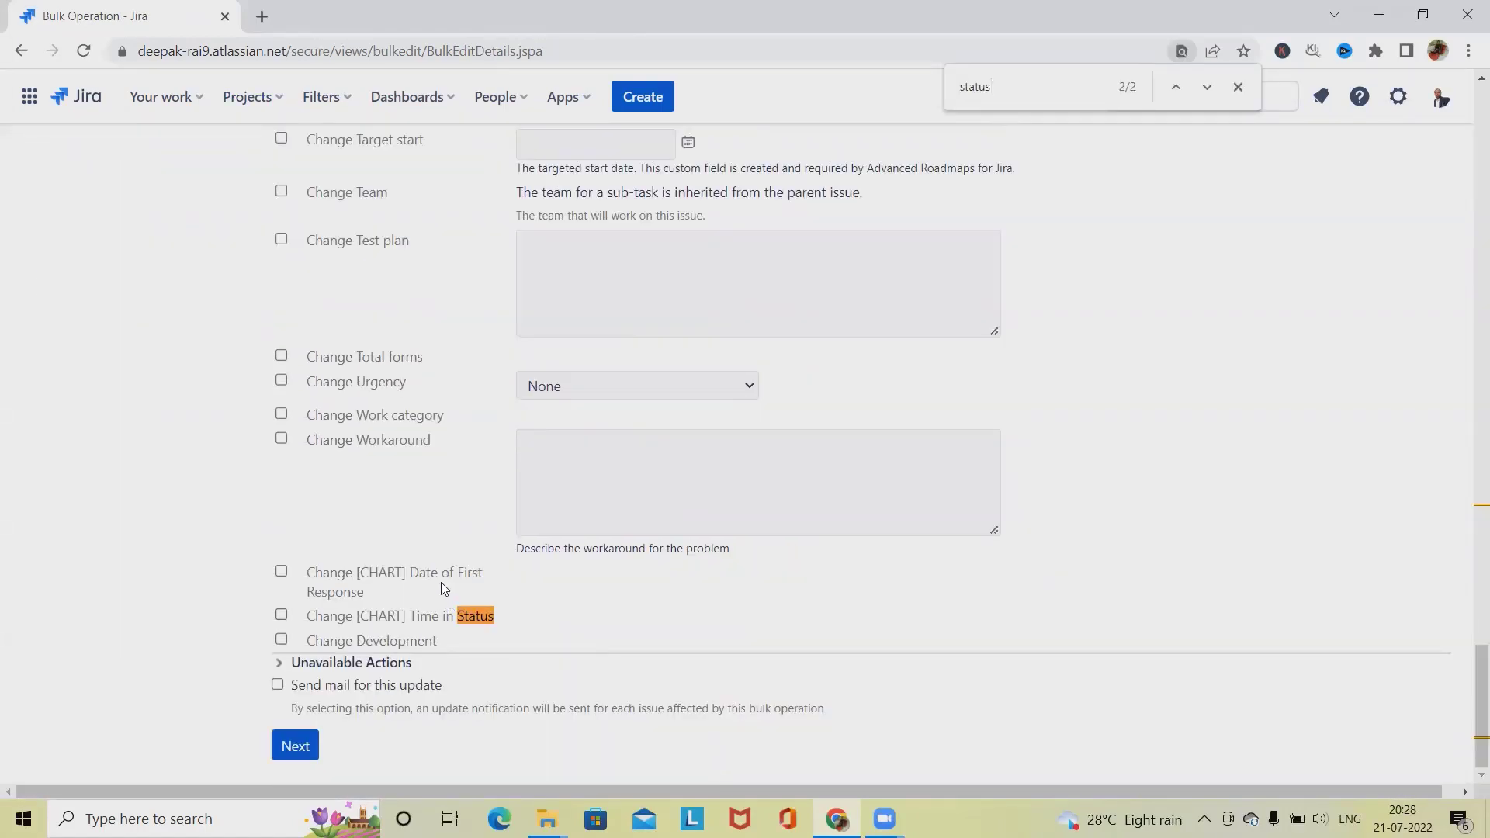
scroll(441, 582, up, 15)
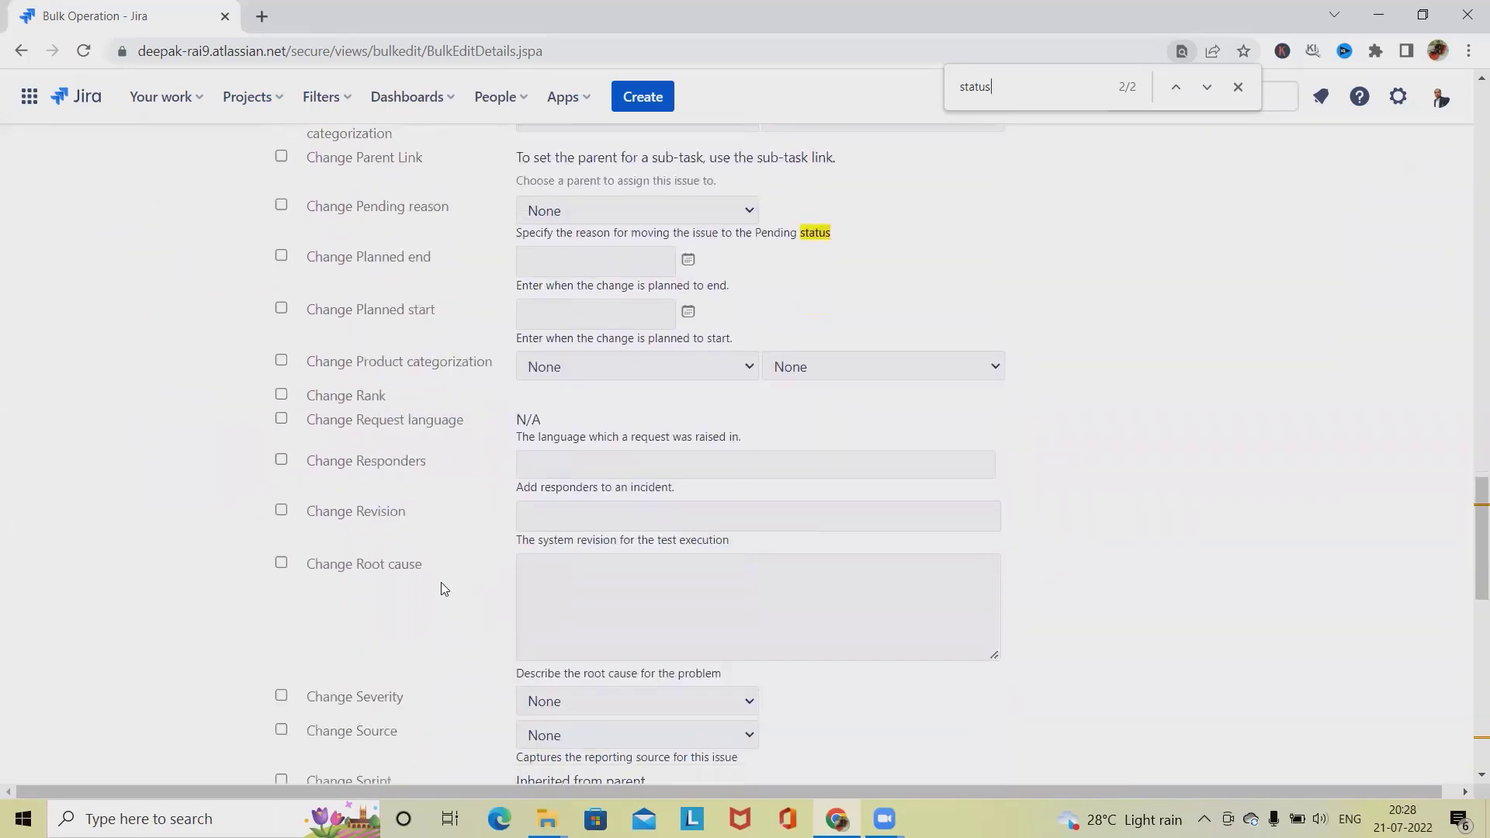
scroll(441, 588, up, 6)
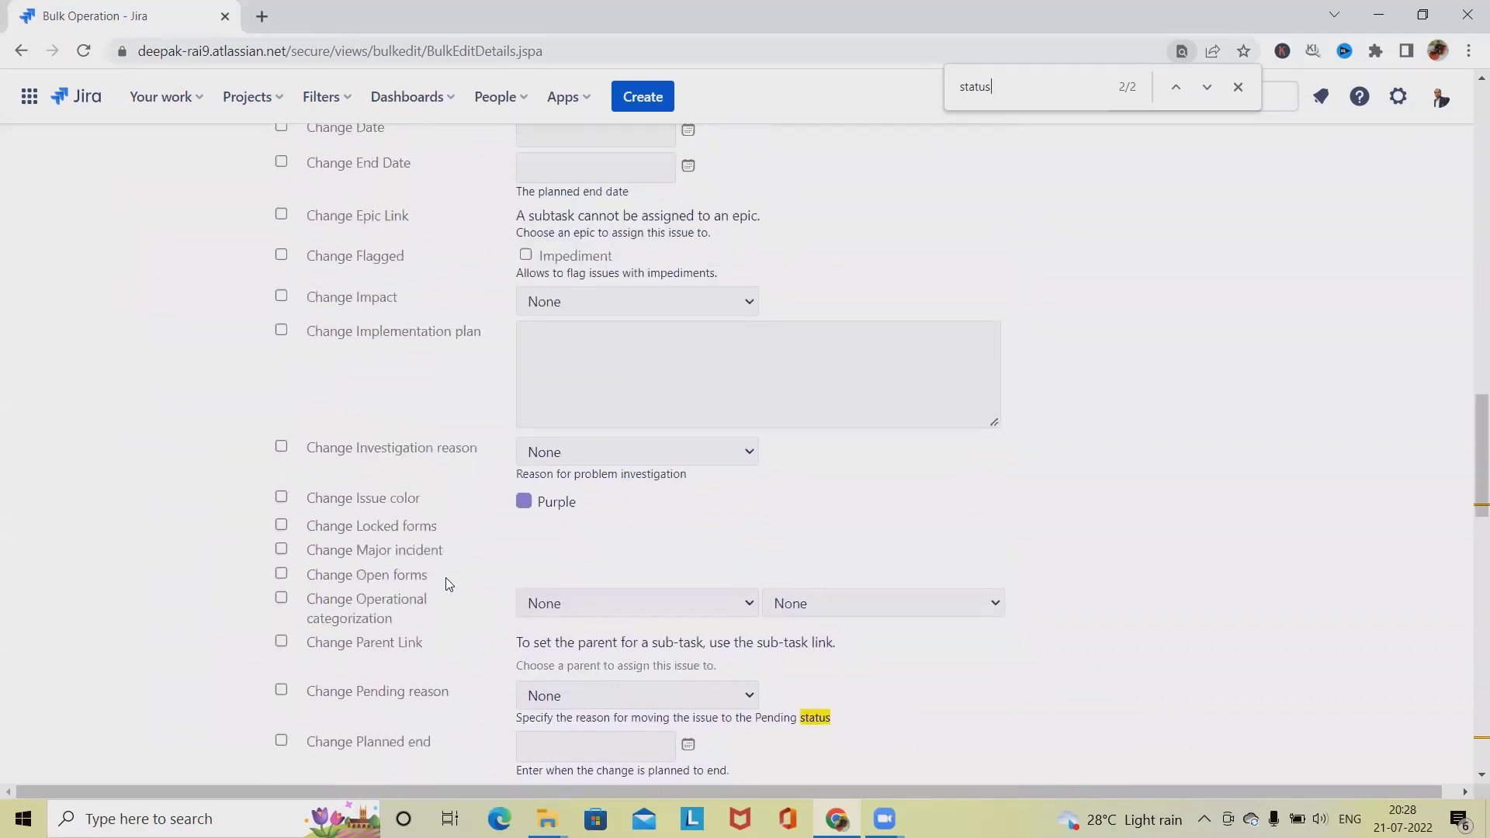
scroll(446, 578, up, 12)
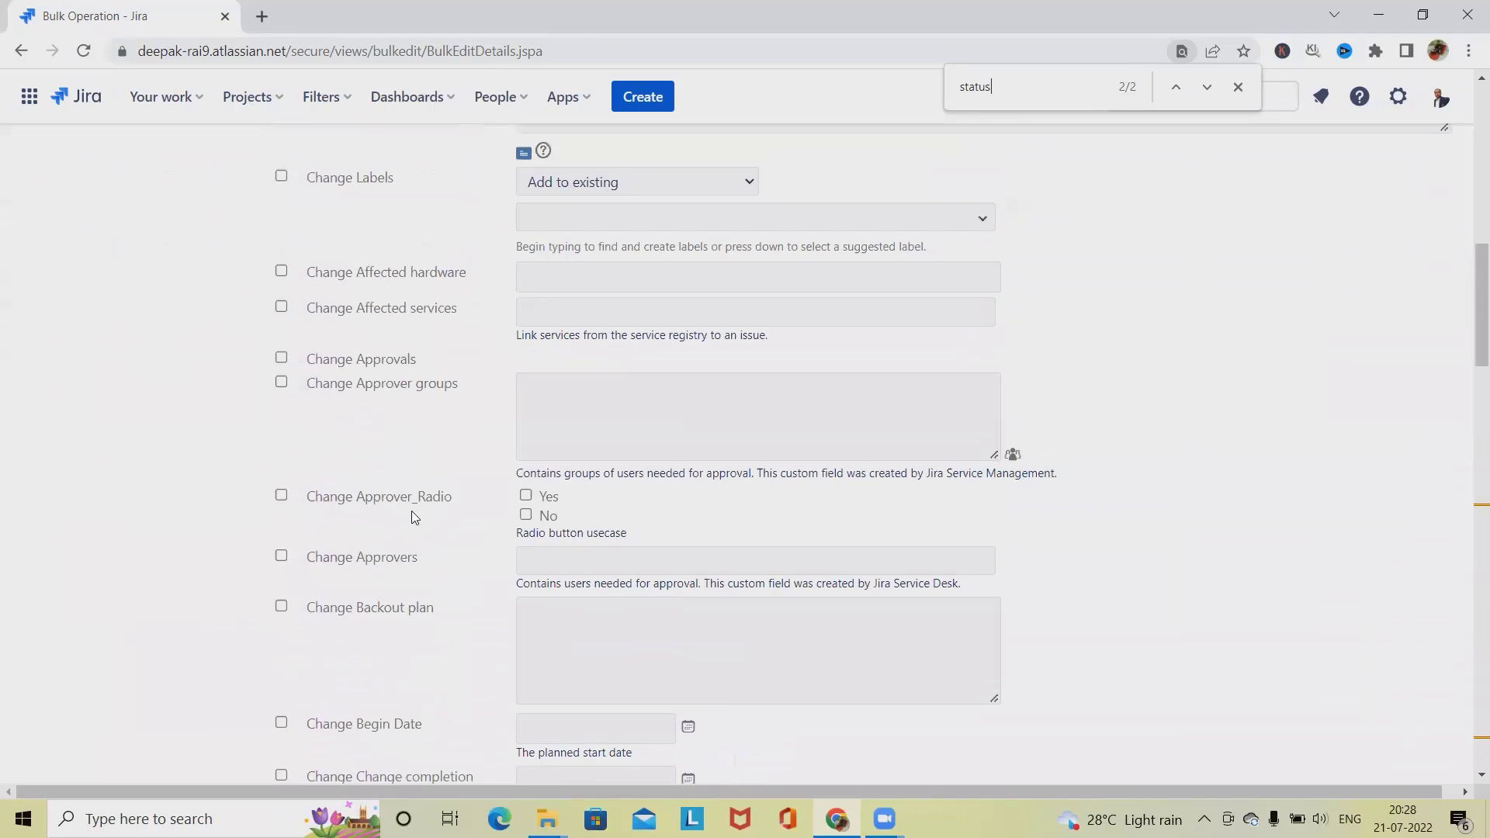
scroll(412, 516, up, 3)
scroll(412, 515, up, 5)
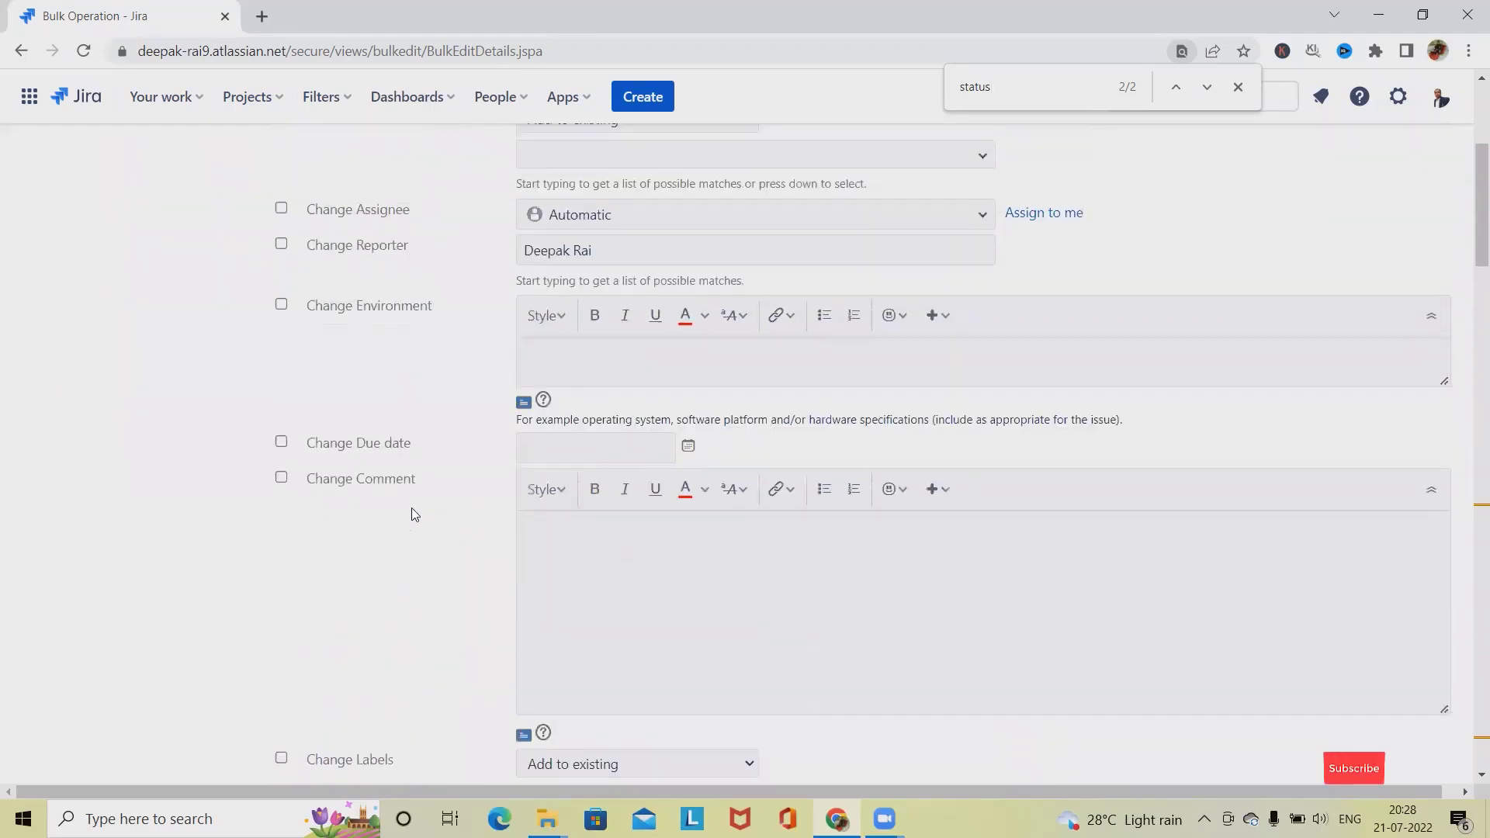
scroll(412, 509, up, 1)
scroll(372, 569, up, 3)
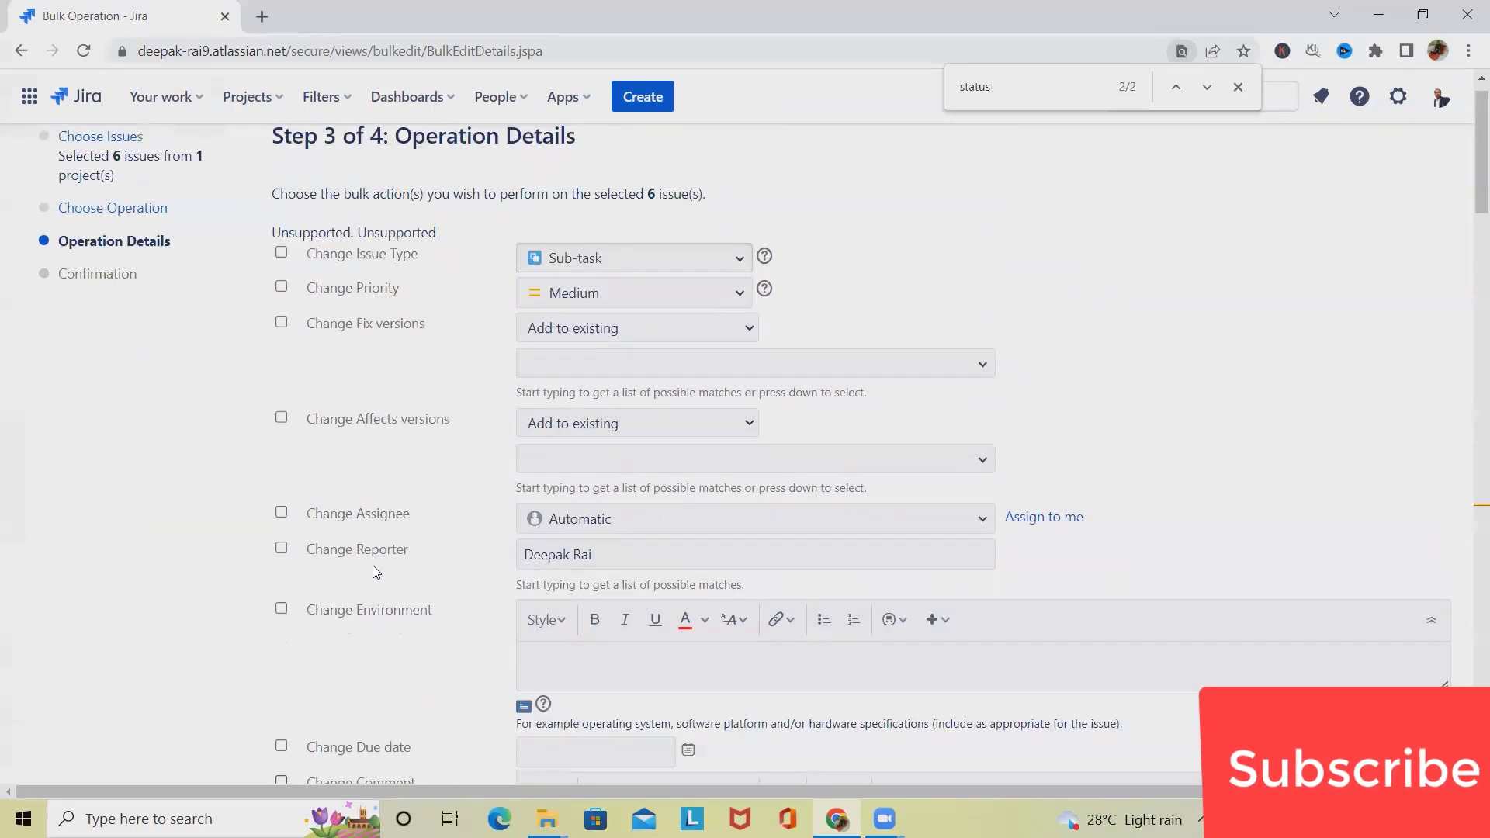
scroll(373, 572, up, 1)
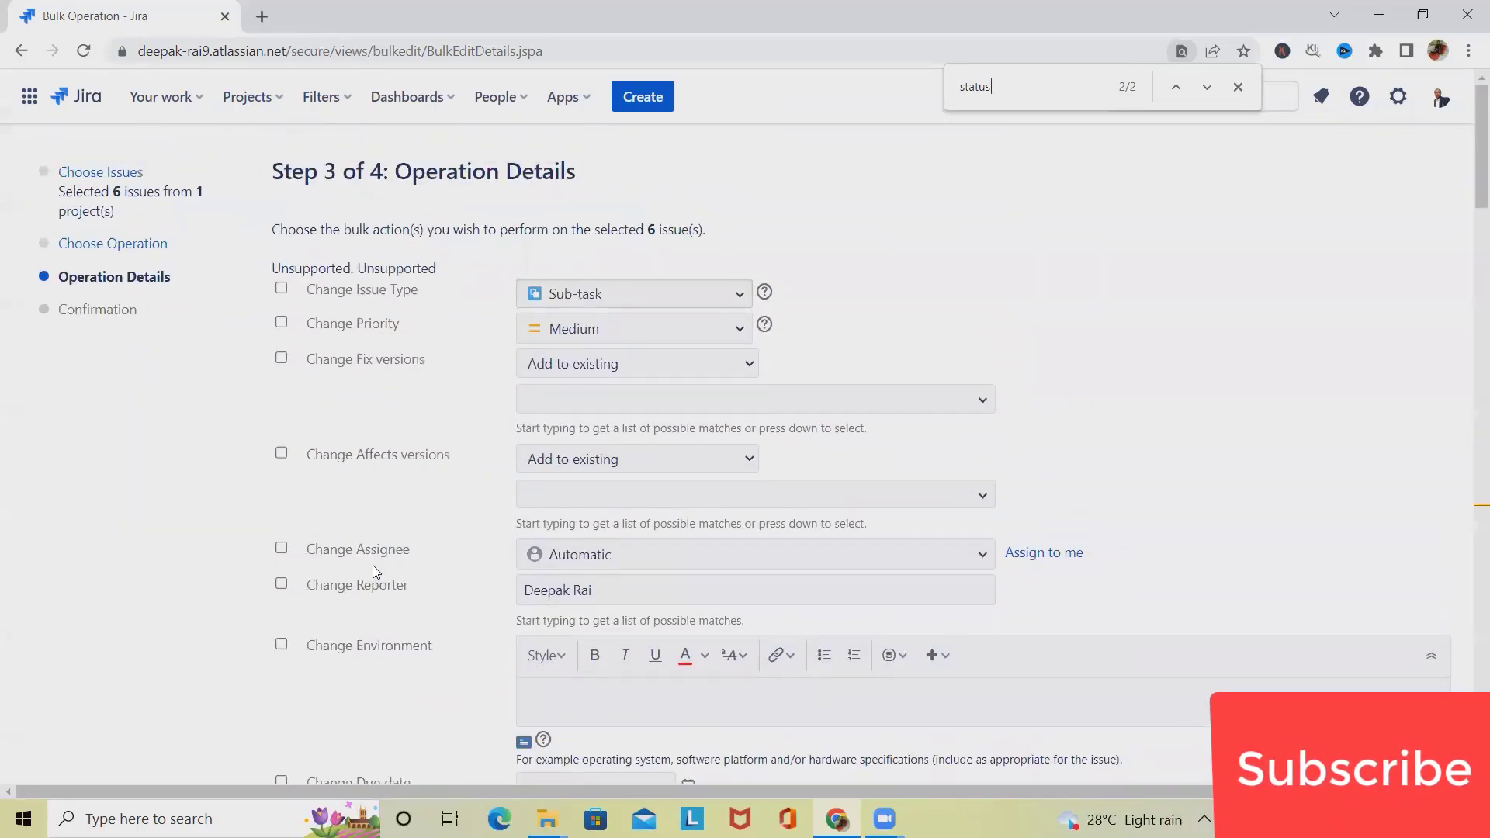
- Tick Change Reporter, keep the current reporter value, and proceed to confirm the edit
click(279, 588)
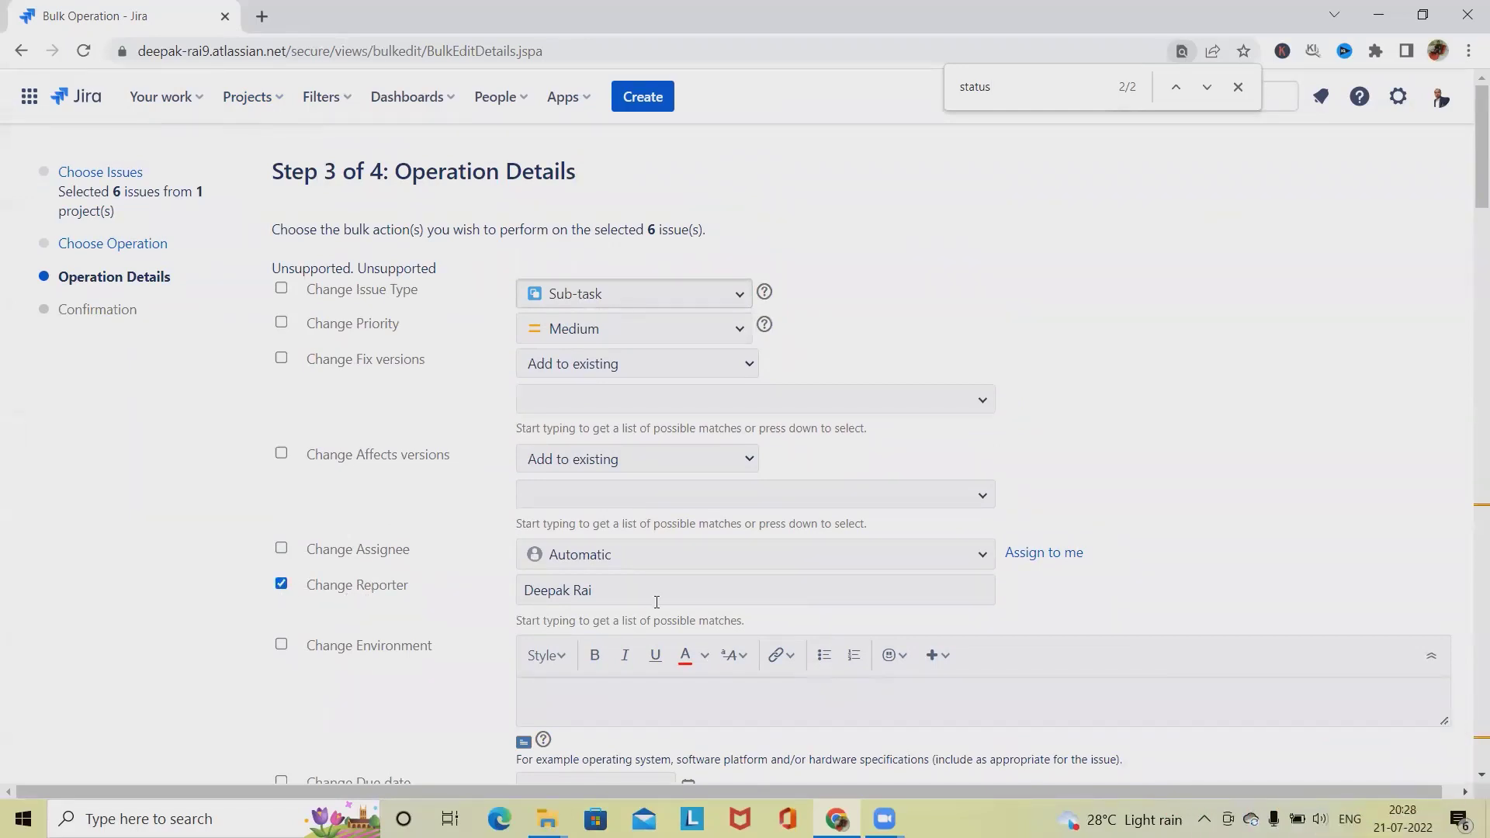
click(663, 594)
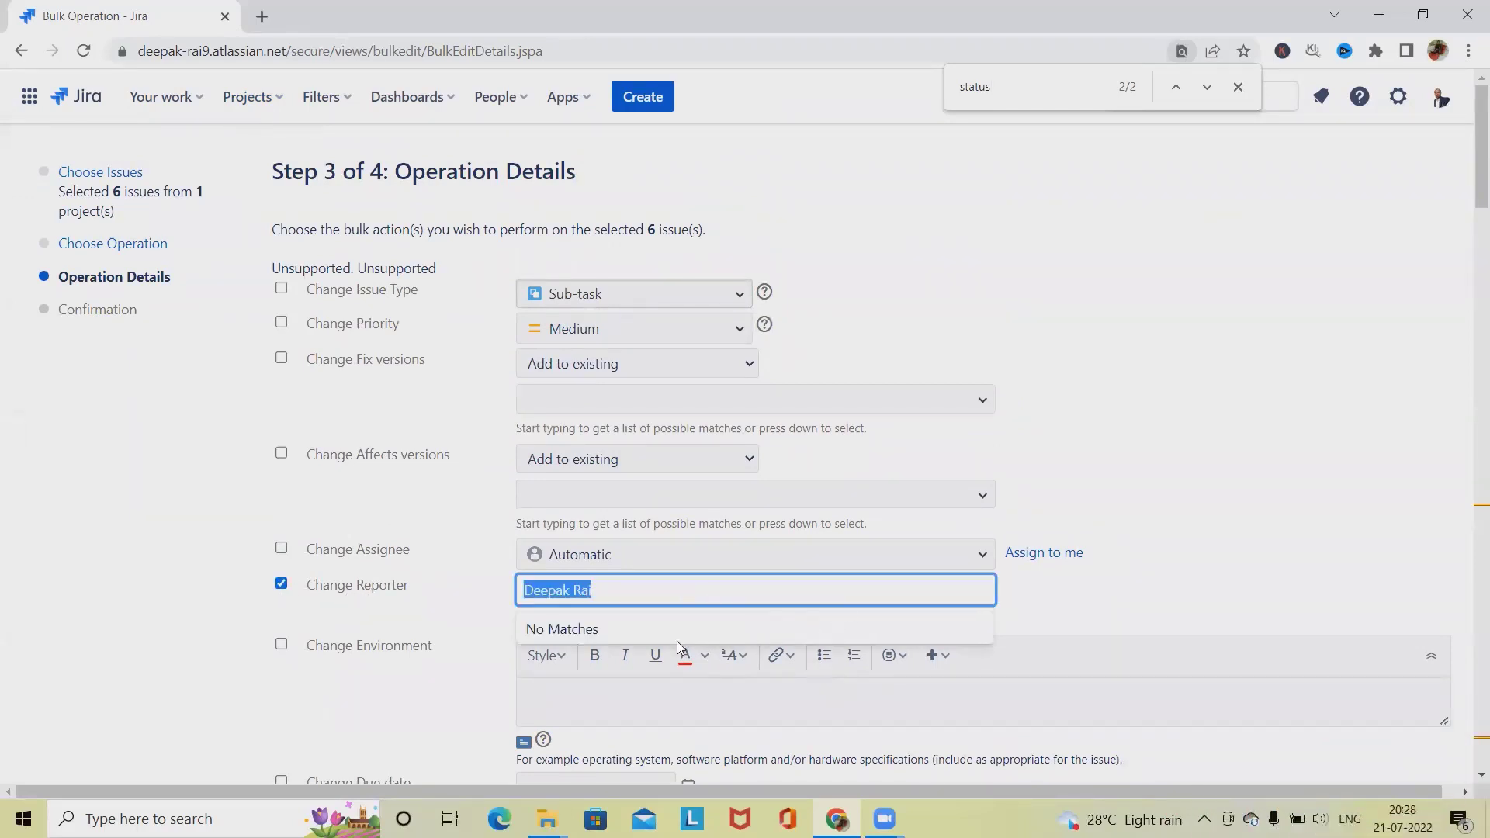
click(580, 625)
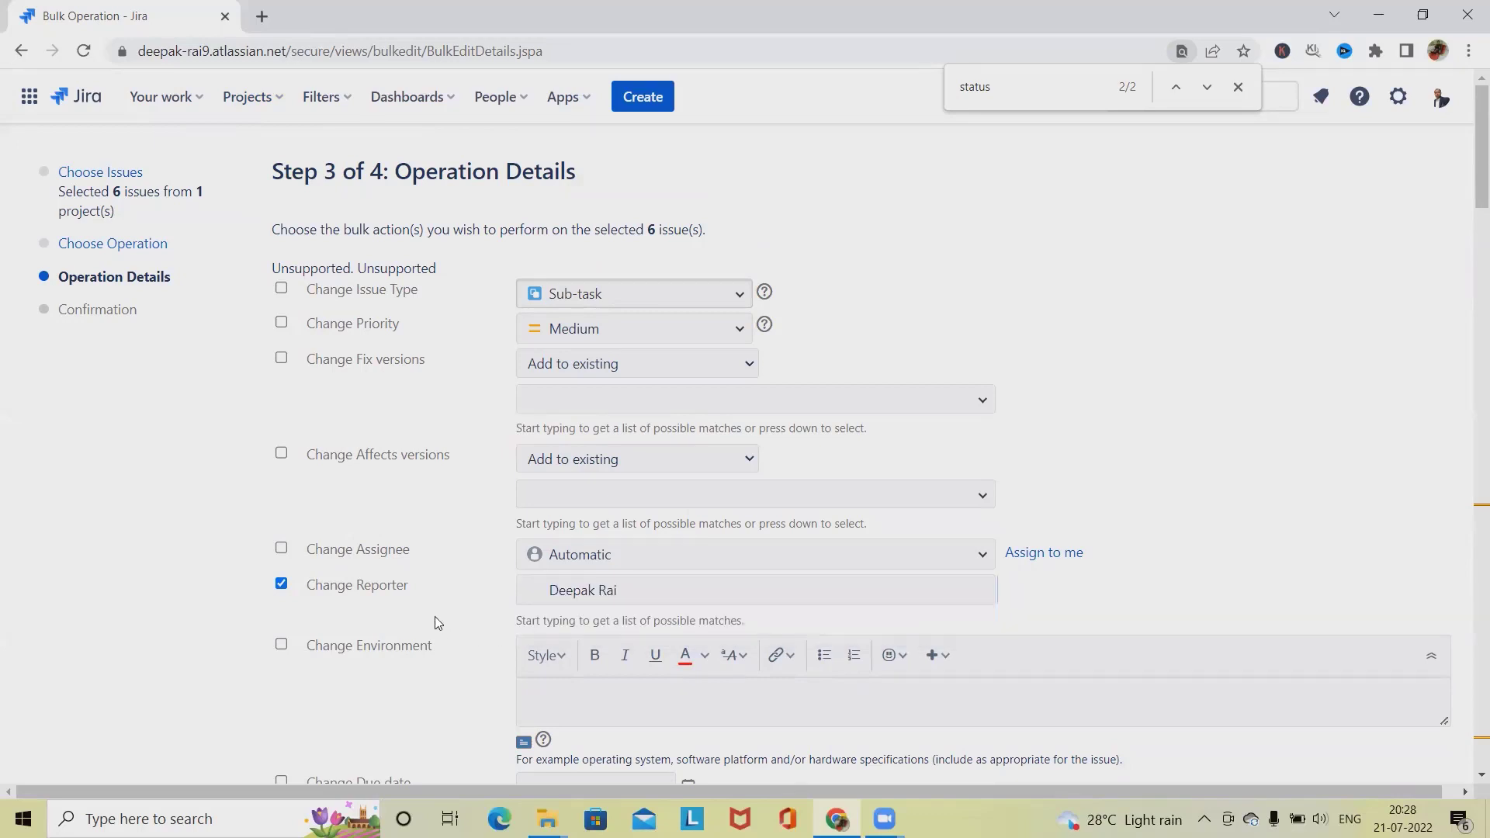
click(574, 592)
scroll(466, 621, down, 4)
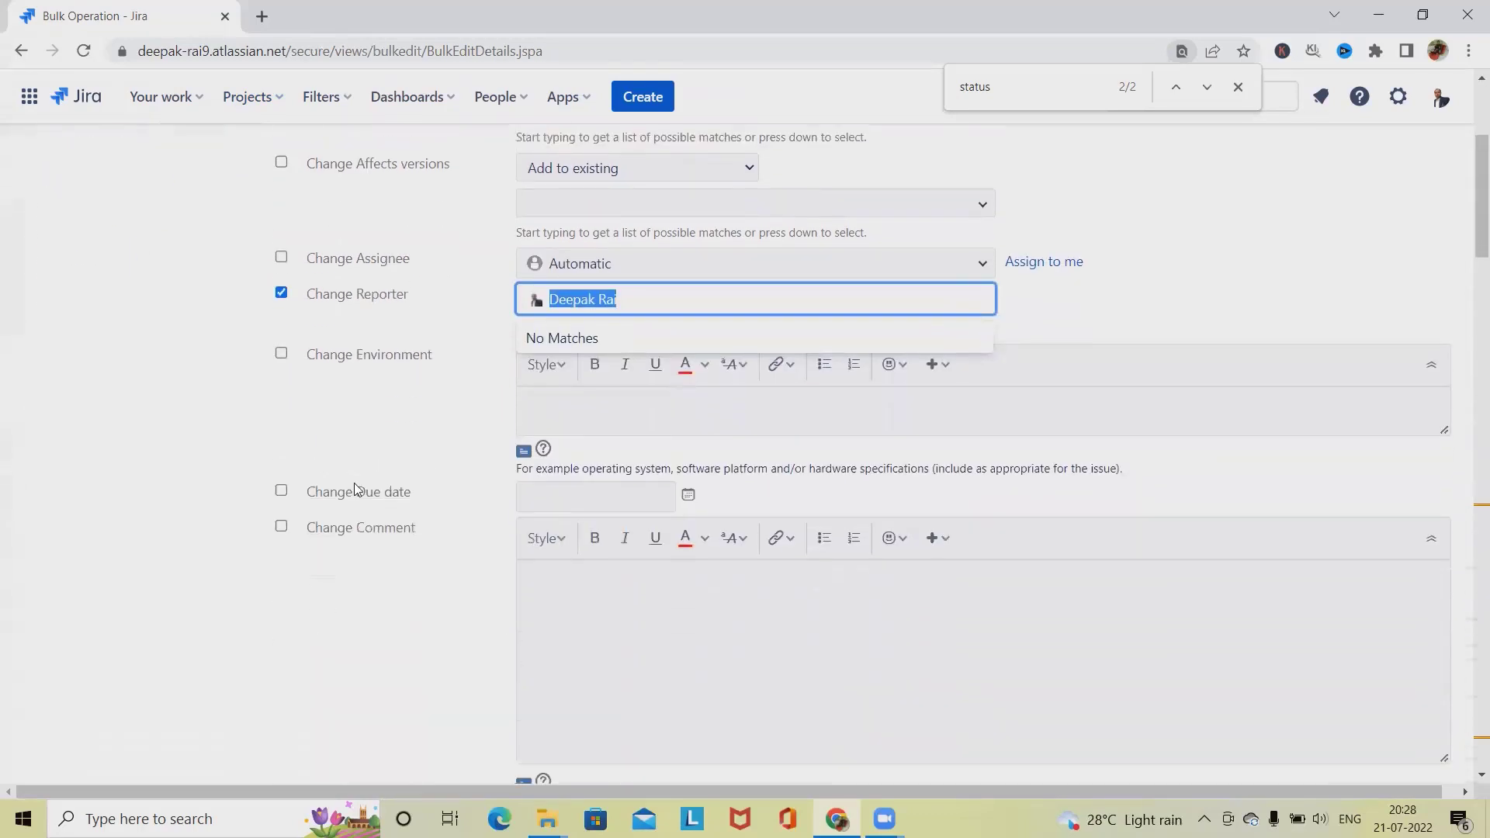
click(383, 551)
scroll(383, 557, down, 20)
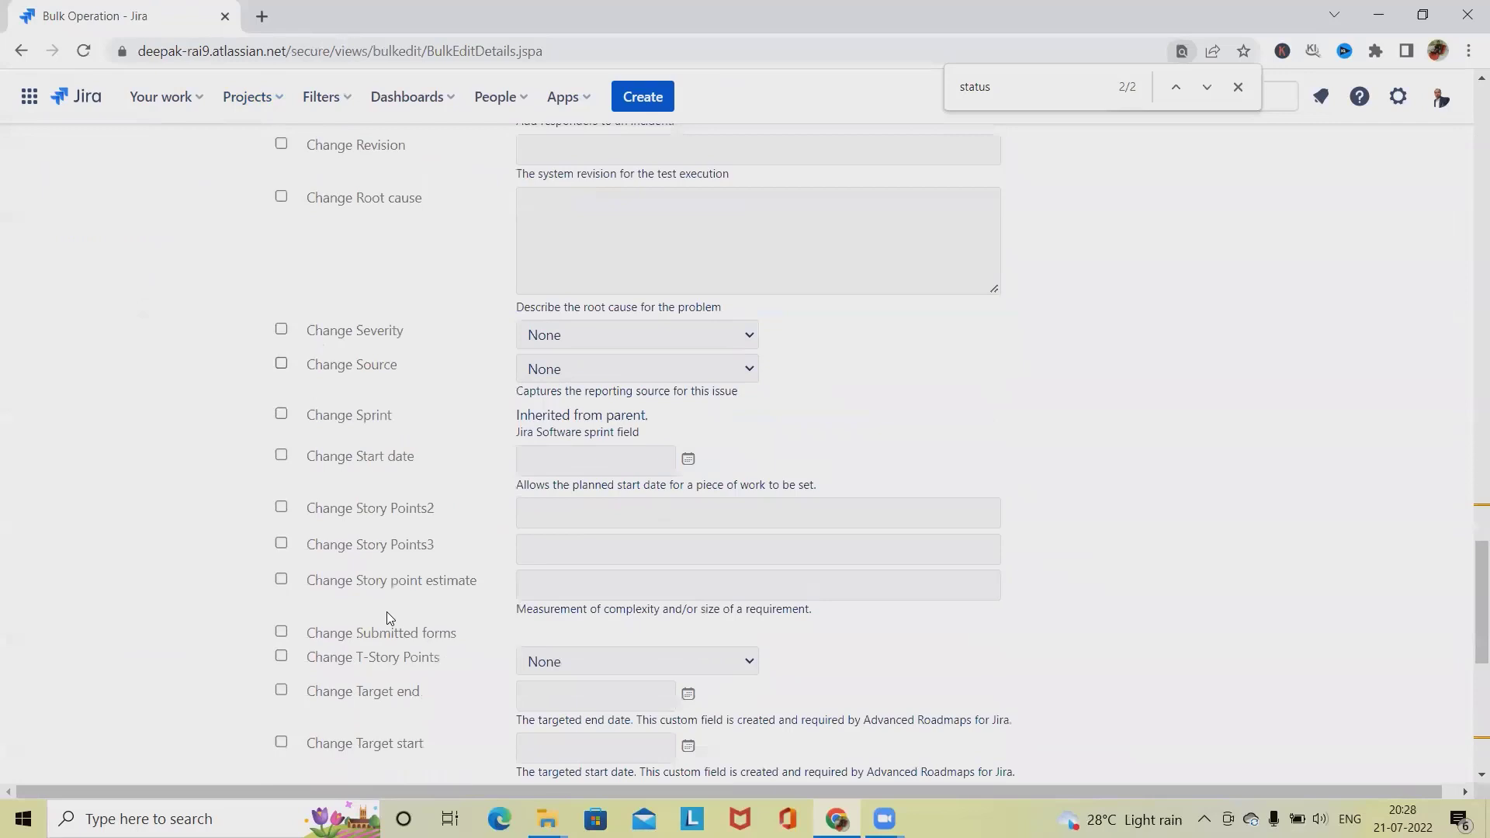
click(295, 746)
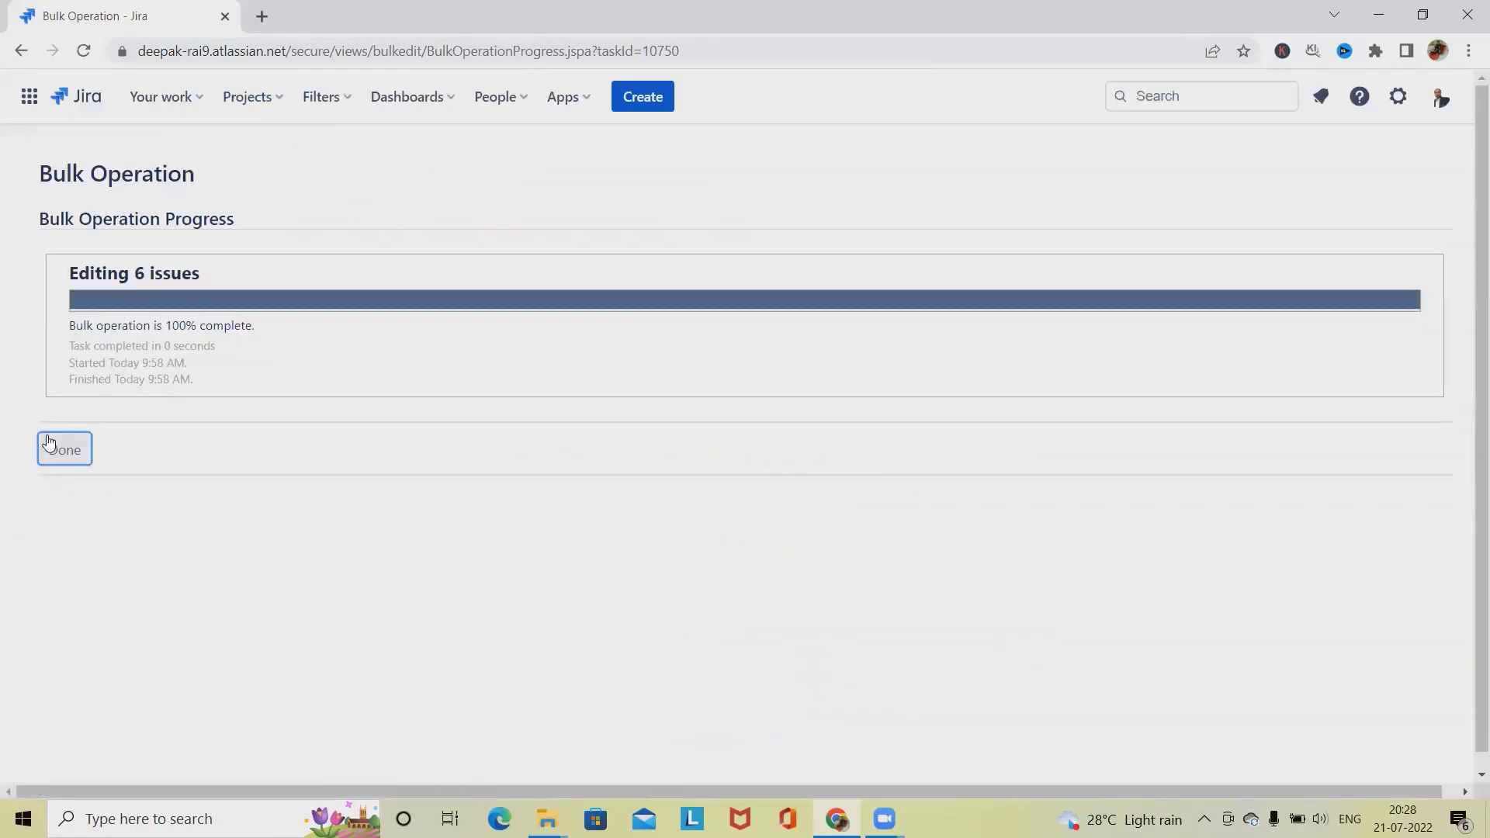
- Finish the completed bulk operation and review the new subtasks on the Your work page
click(48, 444)
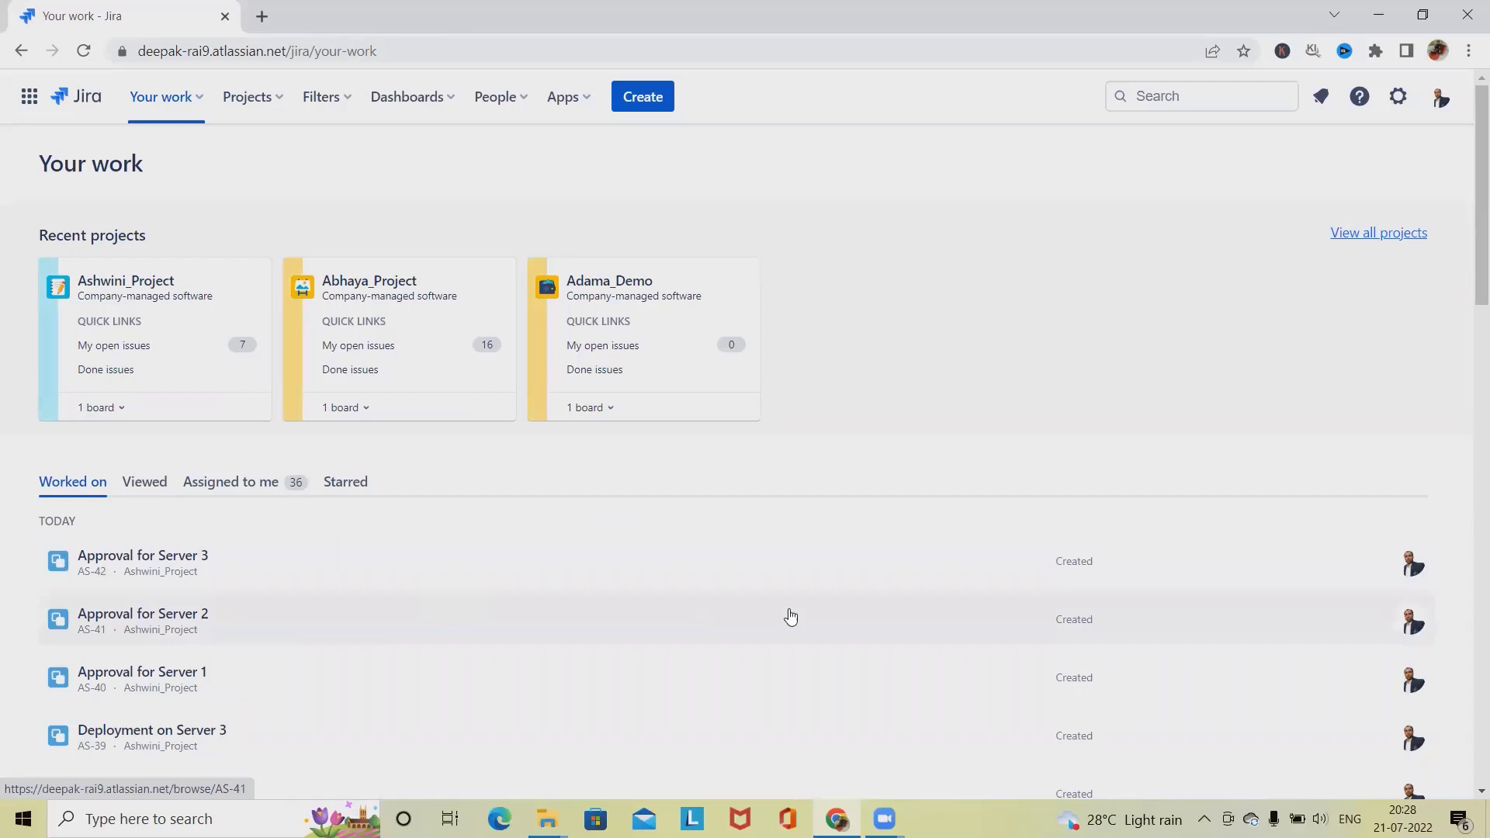
scroll(788, 615, down, 7)
scroll(808, 612, up, 3)
scroll(809, 613, up, 4)
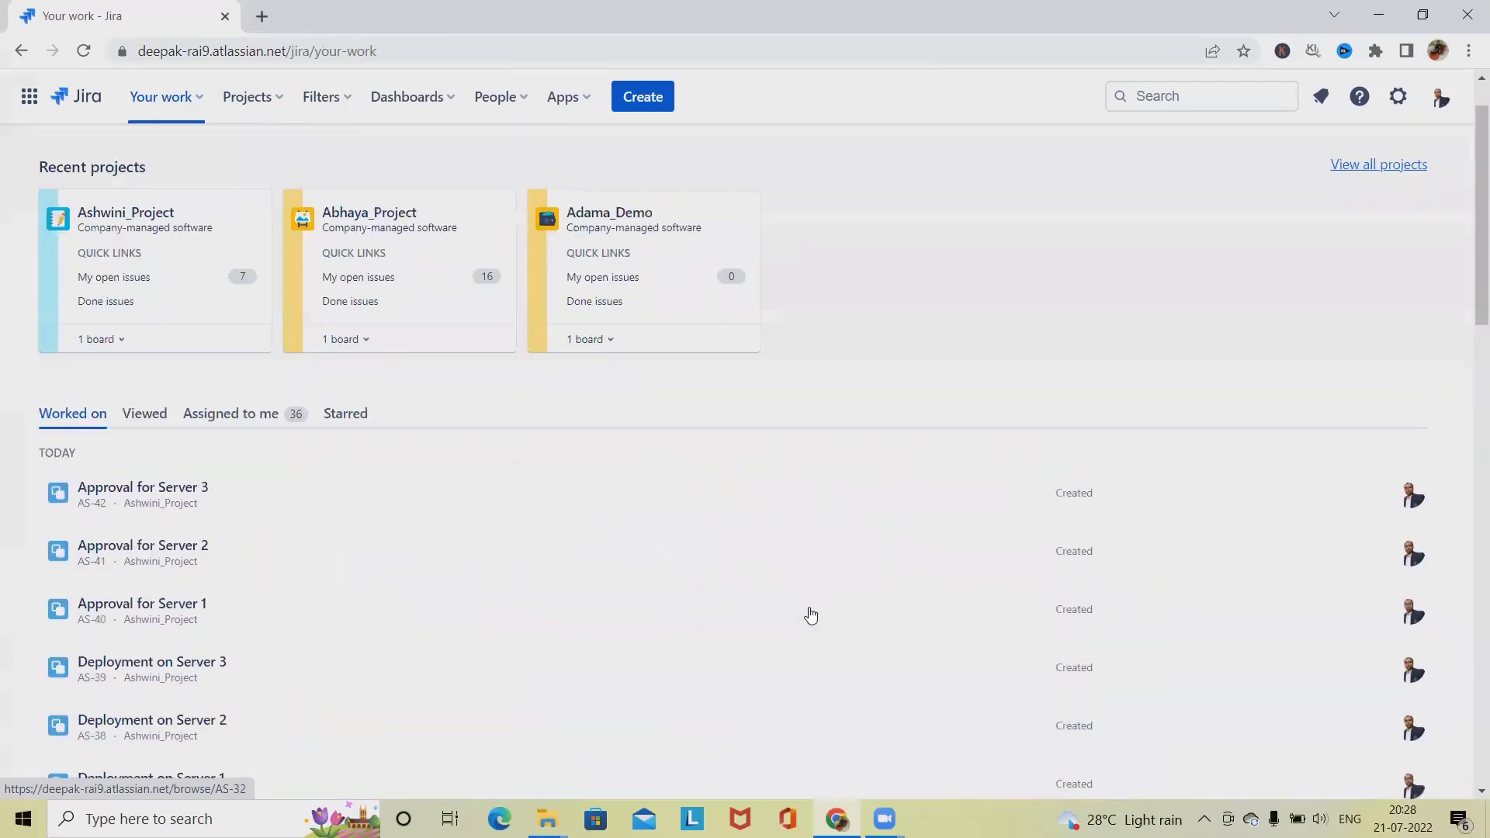